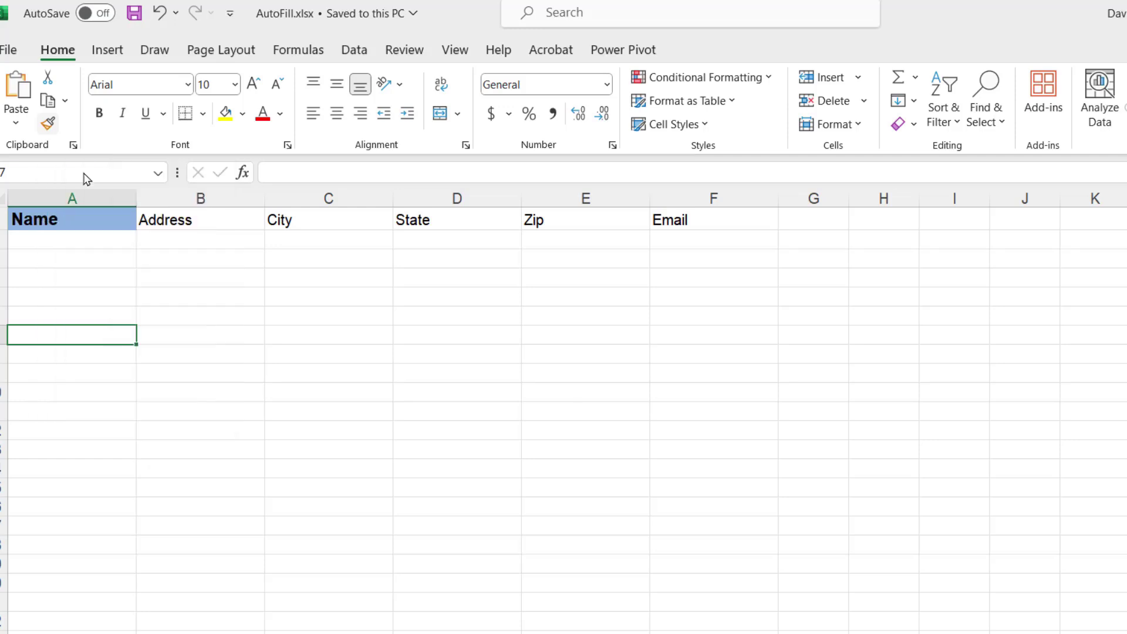
Copy the Name header's formatting onto Address with Format Painter, then undo it.
left_click(81, 222)
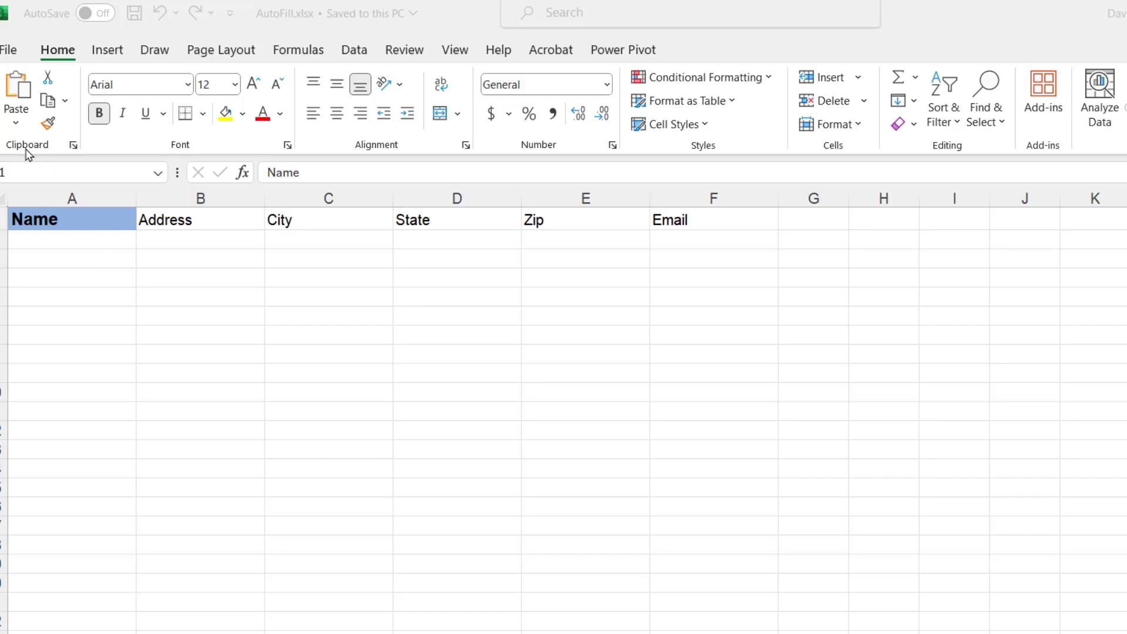
left_click(66, 224)
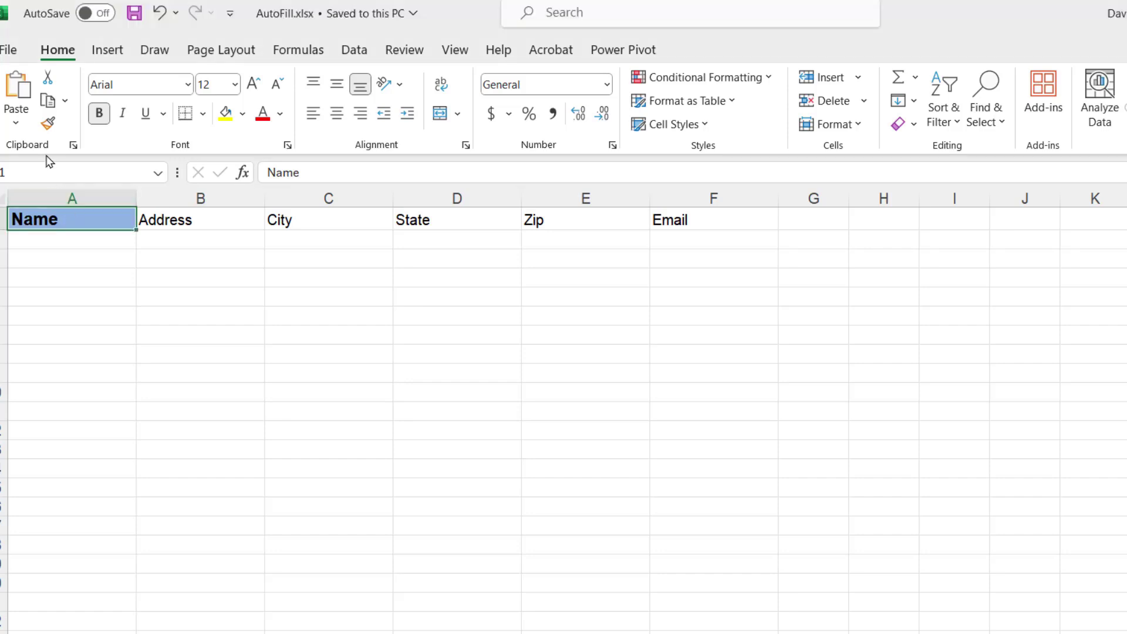
left_click(47, 125)
left_click(201, 219)
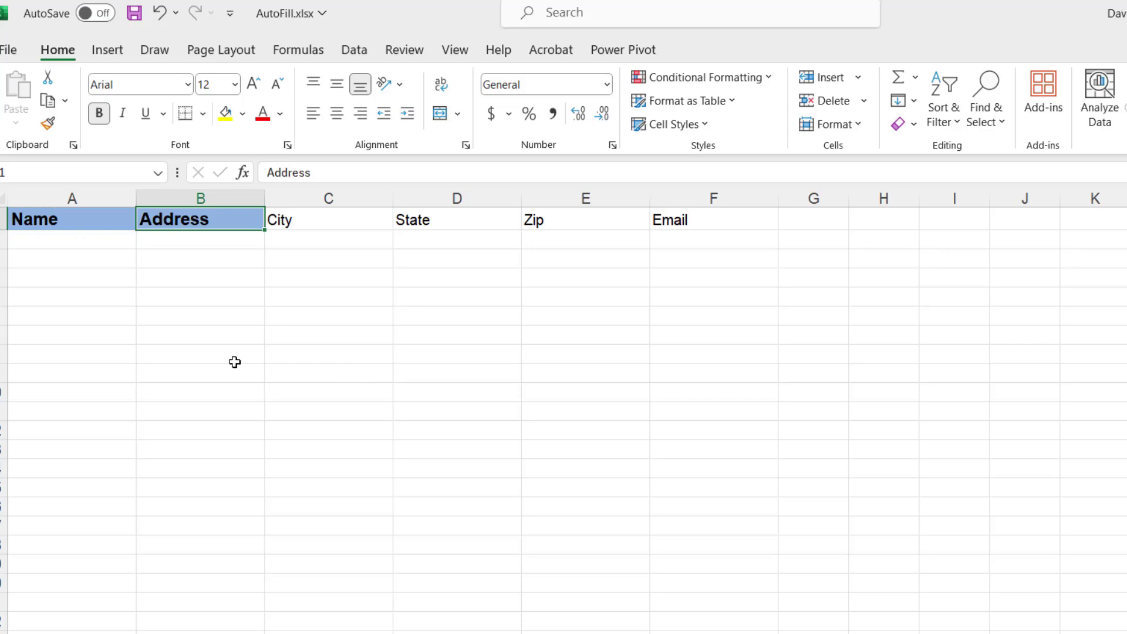
key("ctrl+z")
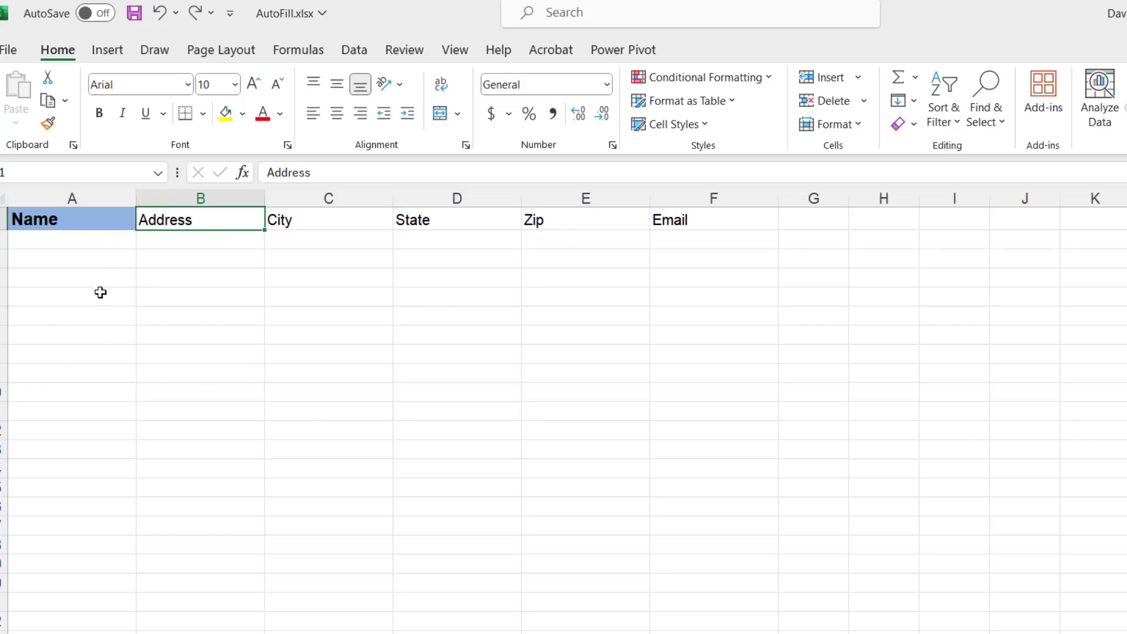
Fill A1 across to F1 and keep only its formatting, restoring the header text.
left_click(88, 219)
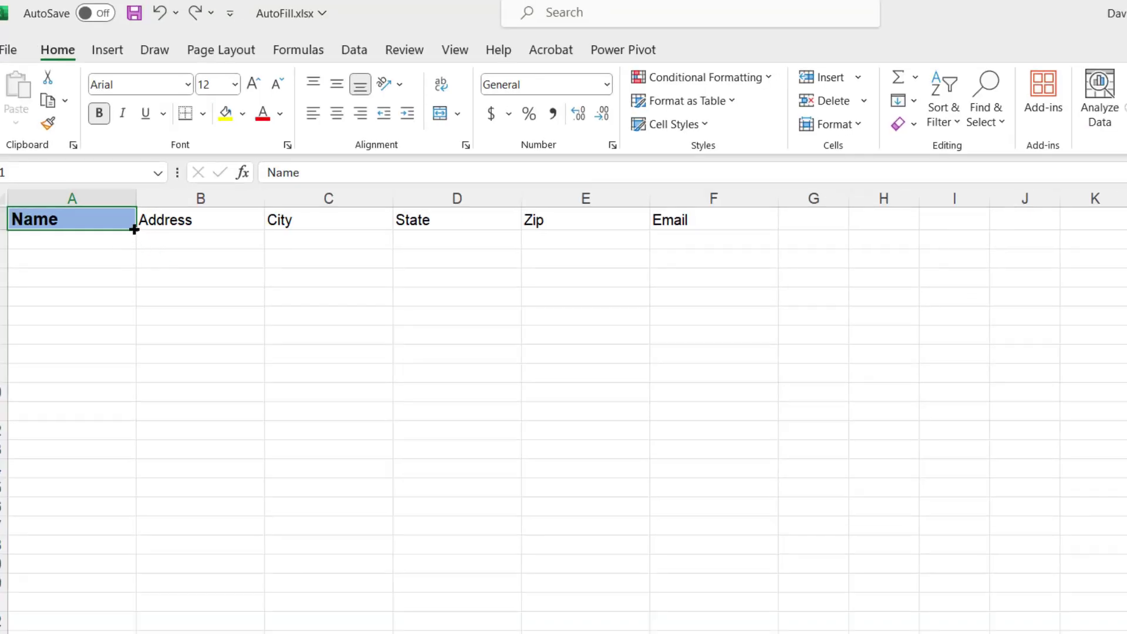
left_click_drag(134, 229, 754, 244)
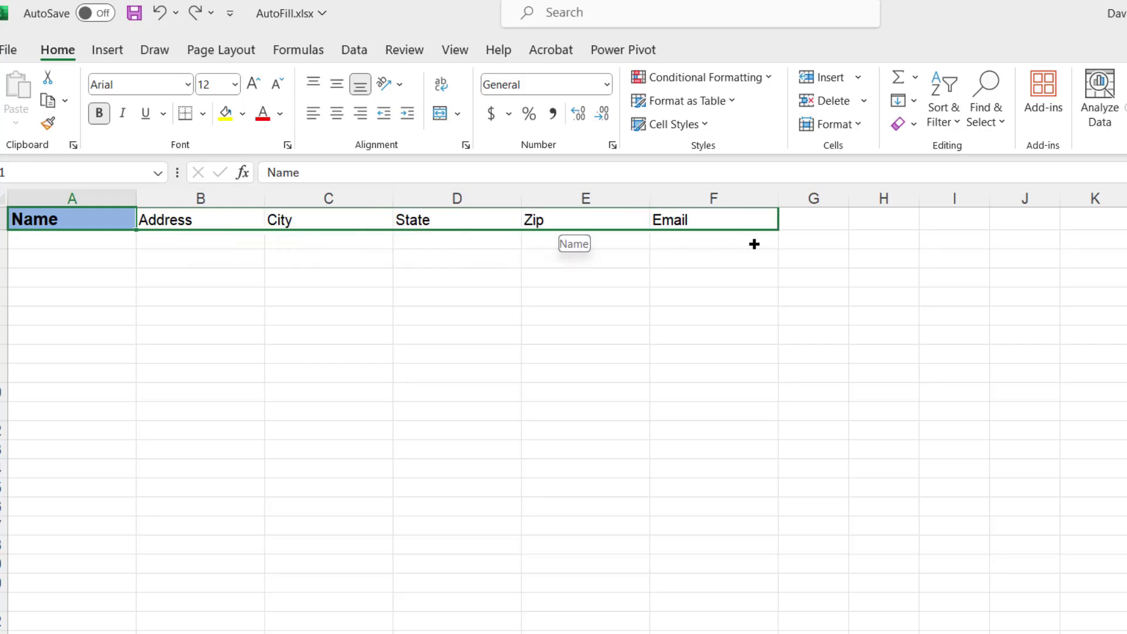
left_click_drag(754, 243, 755, 244)
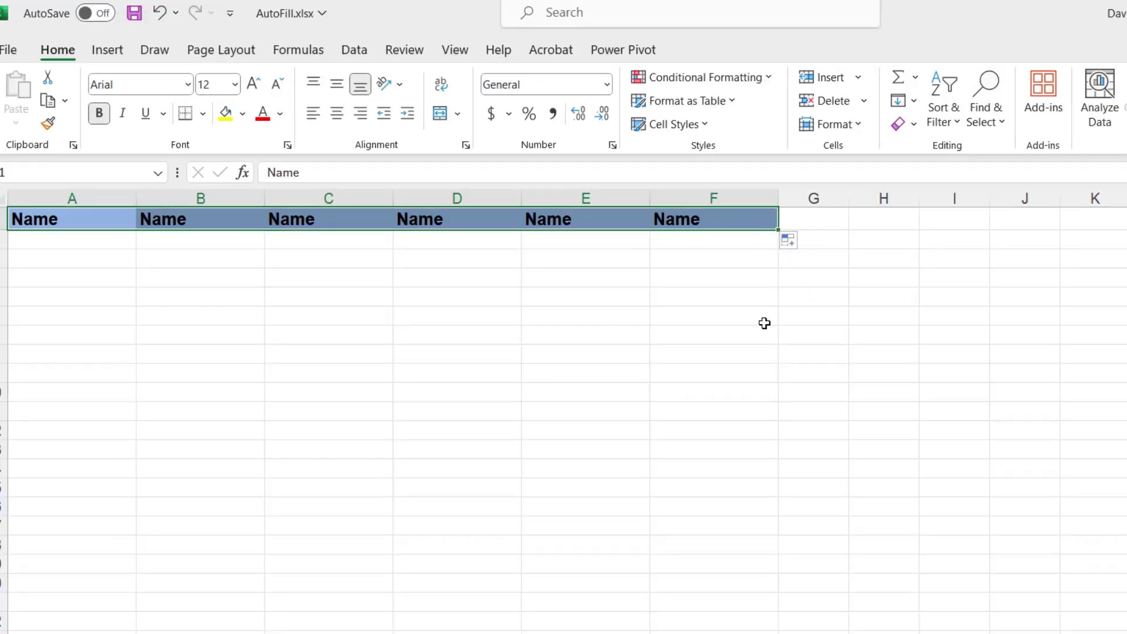
left_click(794, 245)
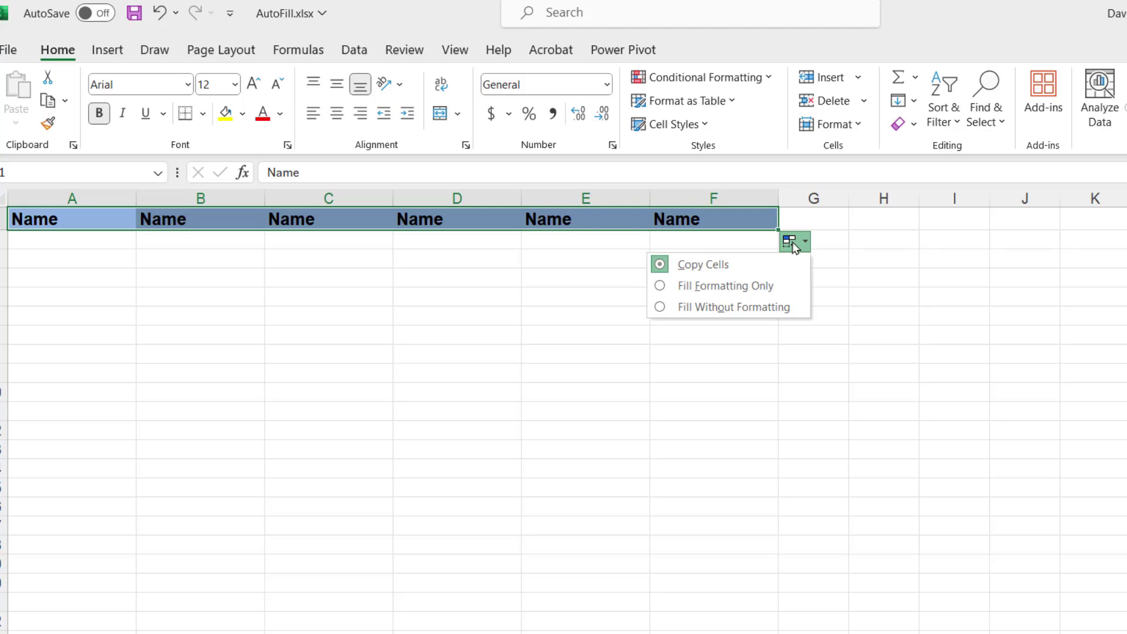
left_click(705, 287)
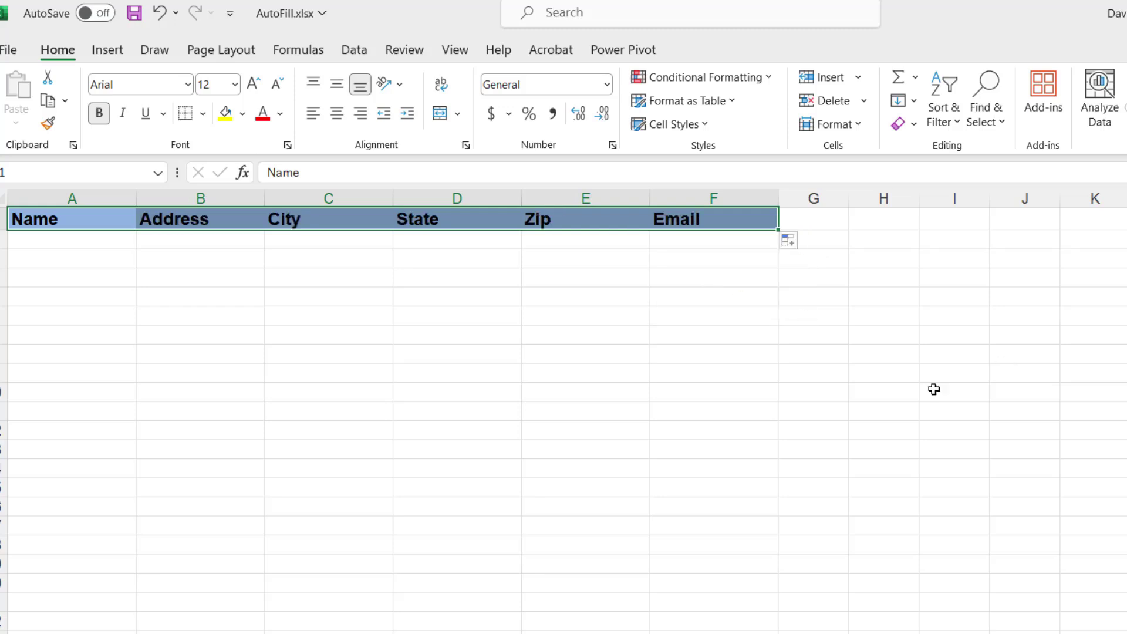
Undo that fill and redo the A1-to-F1 fill as Fill Formatting Only.
left_click(448, 449)
key("ctrl+z")
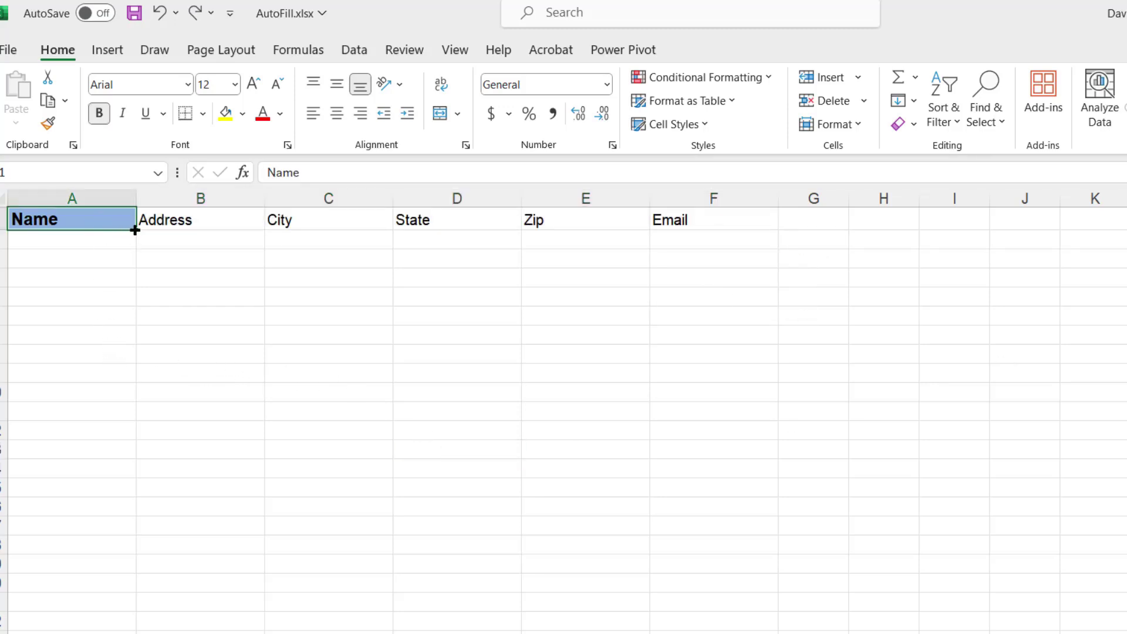
left_click_drag(136, 230, 757, 235)
left_click(789, 241)
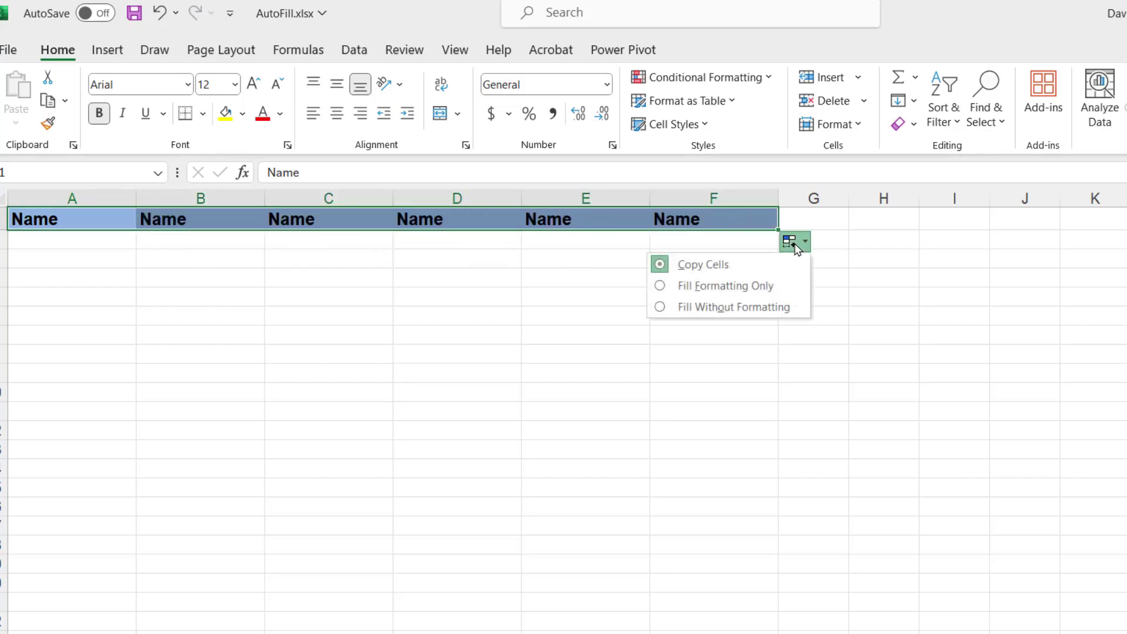
left_click(742, 287)
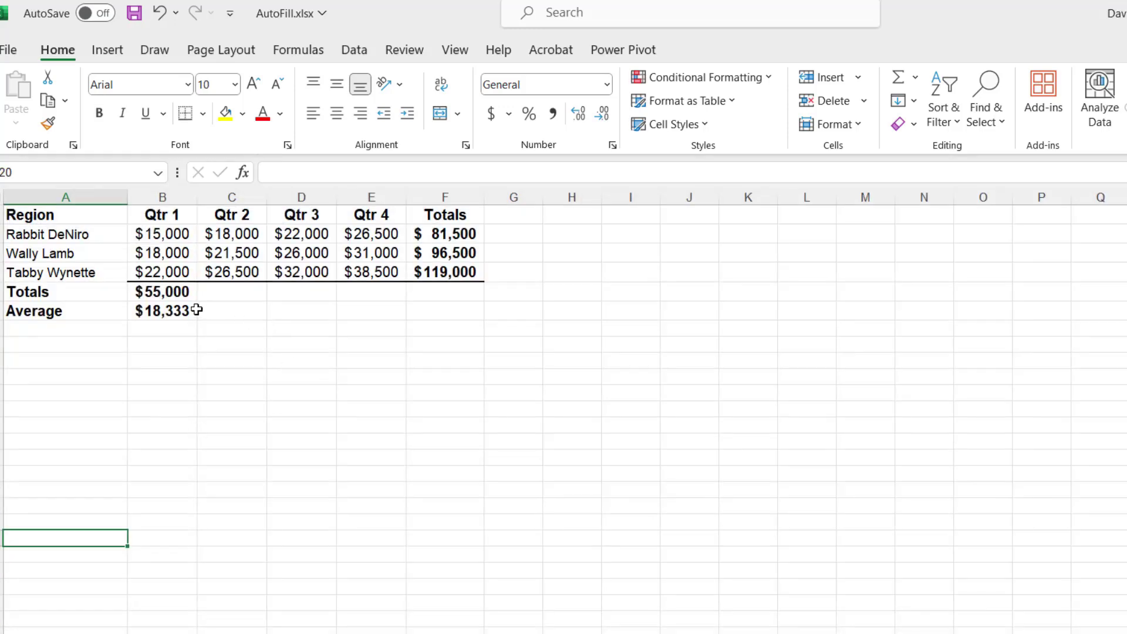
Fill the B5 total and B6 average formulas across to column F.
left_click(160, 294)
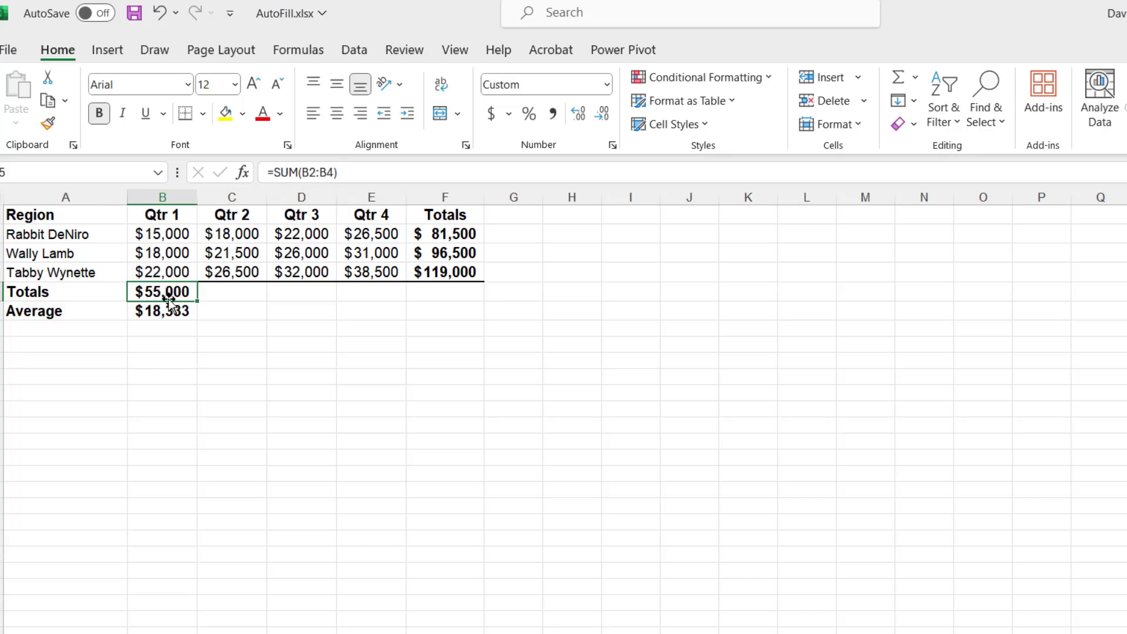
left_click_drag(196, 299, 450, 327)
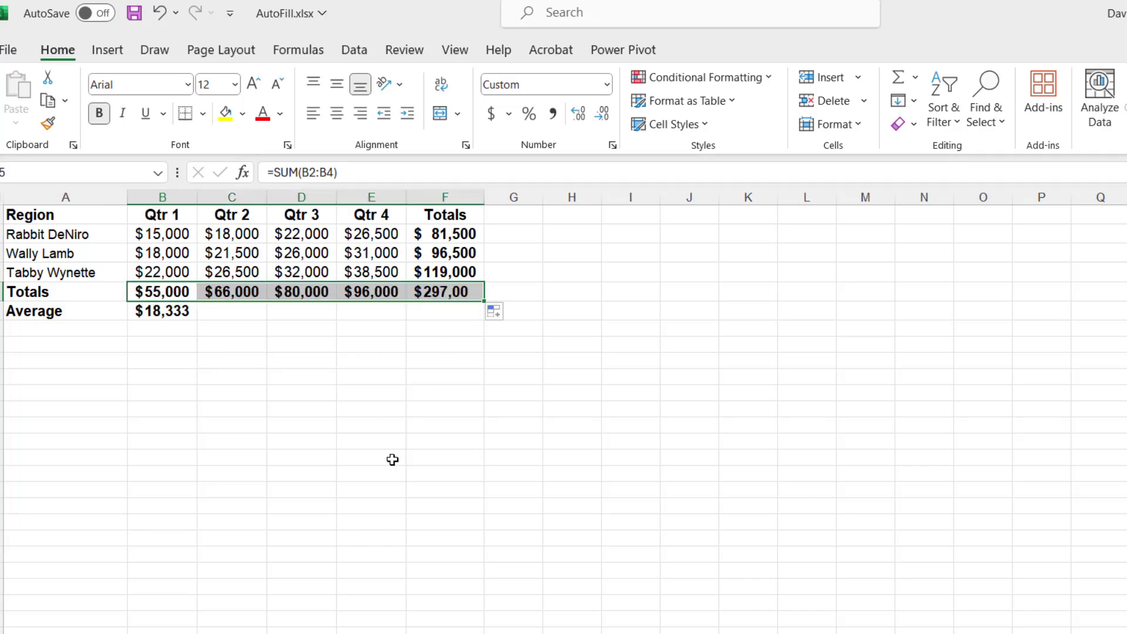
left_click(165, 311)
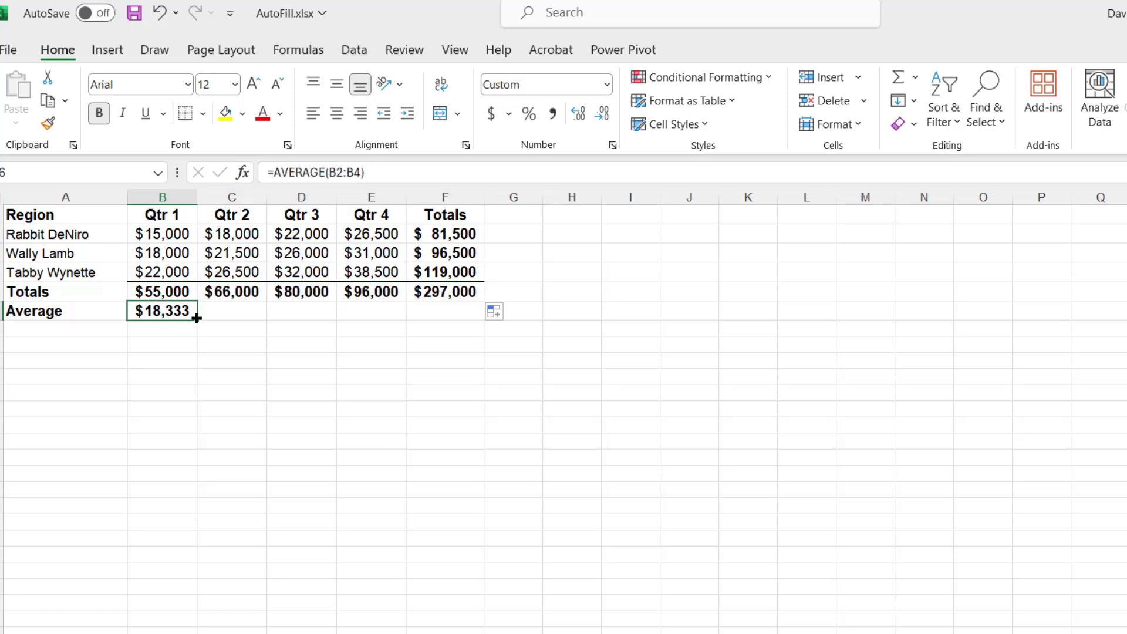
left_click_drag(197, 318, 463, 316)
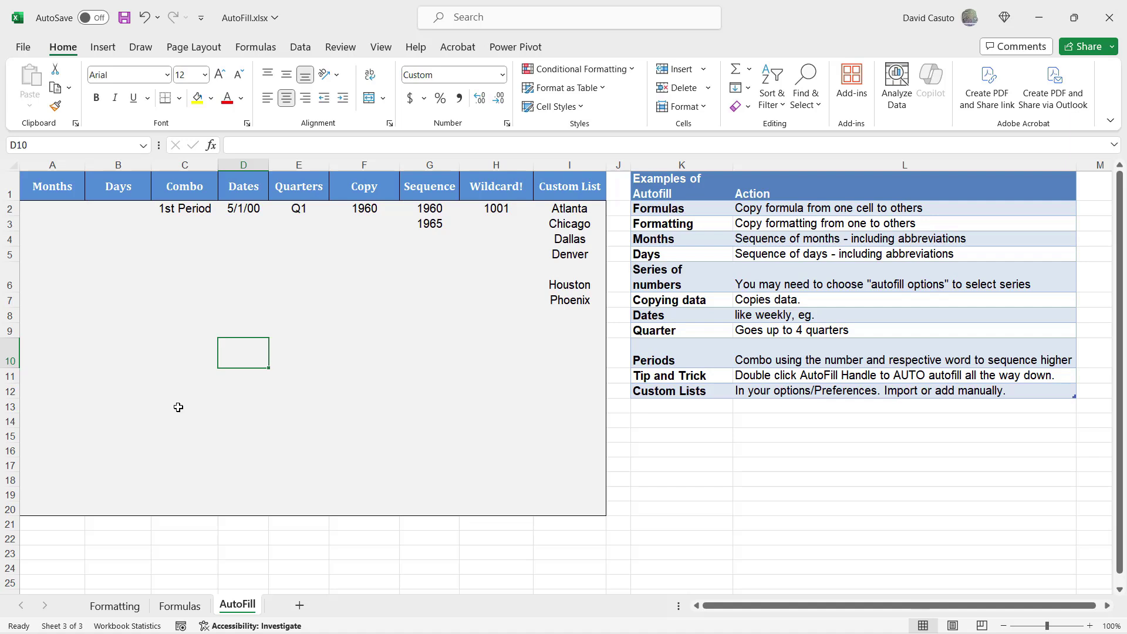
Enter January in A2 and fill the months down through December.
left_click(40, 211)
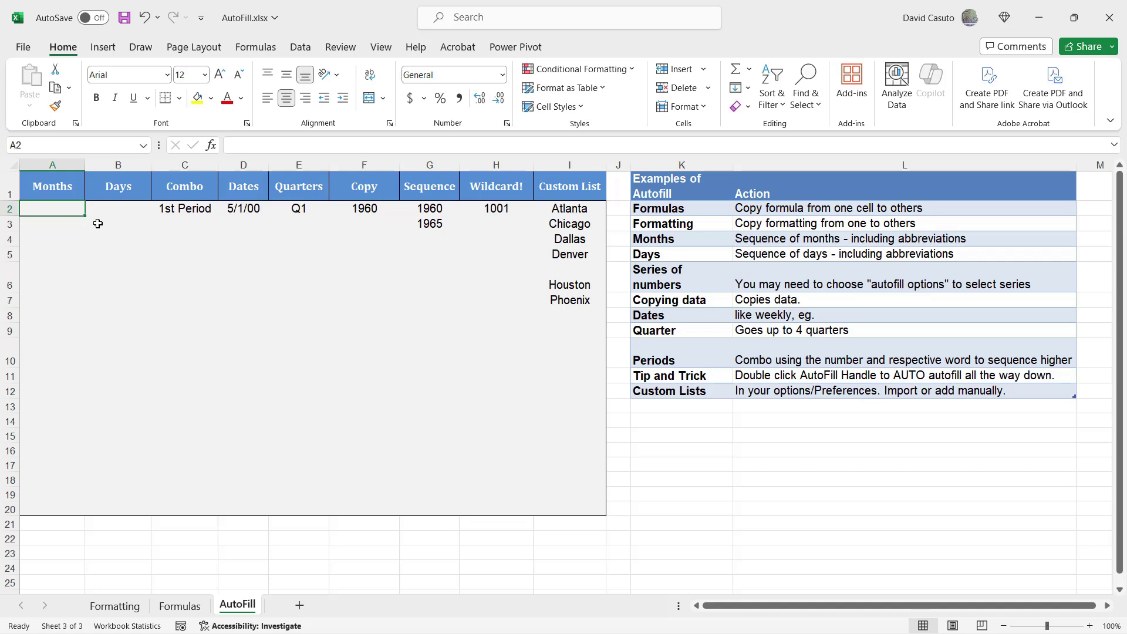
type("January")
key("Return")
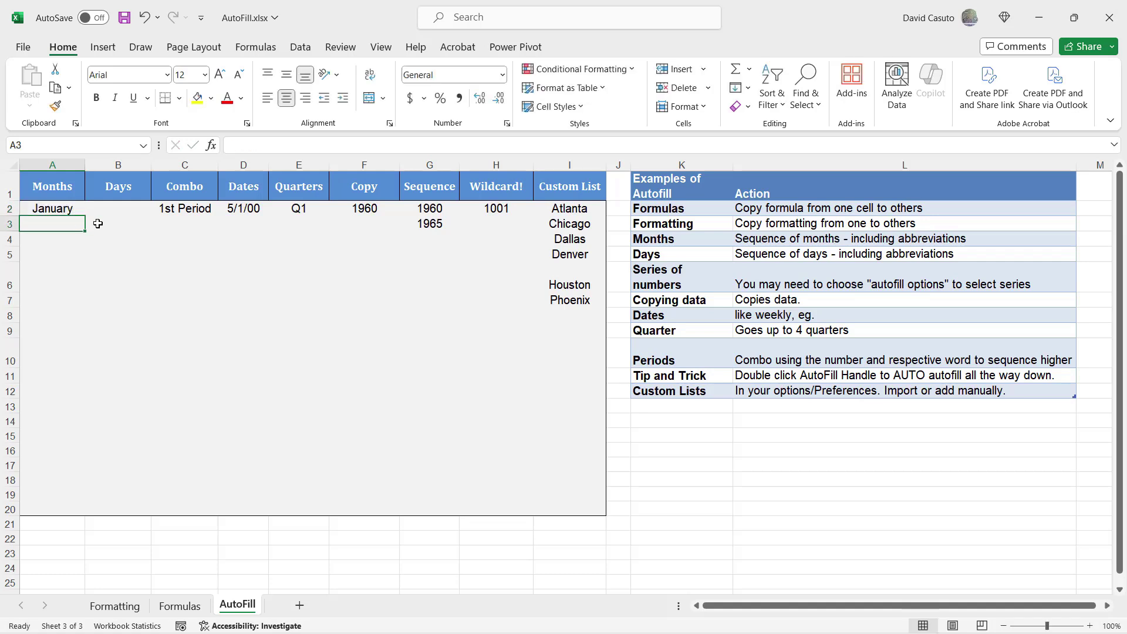
left_click(58, 210)
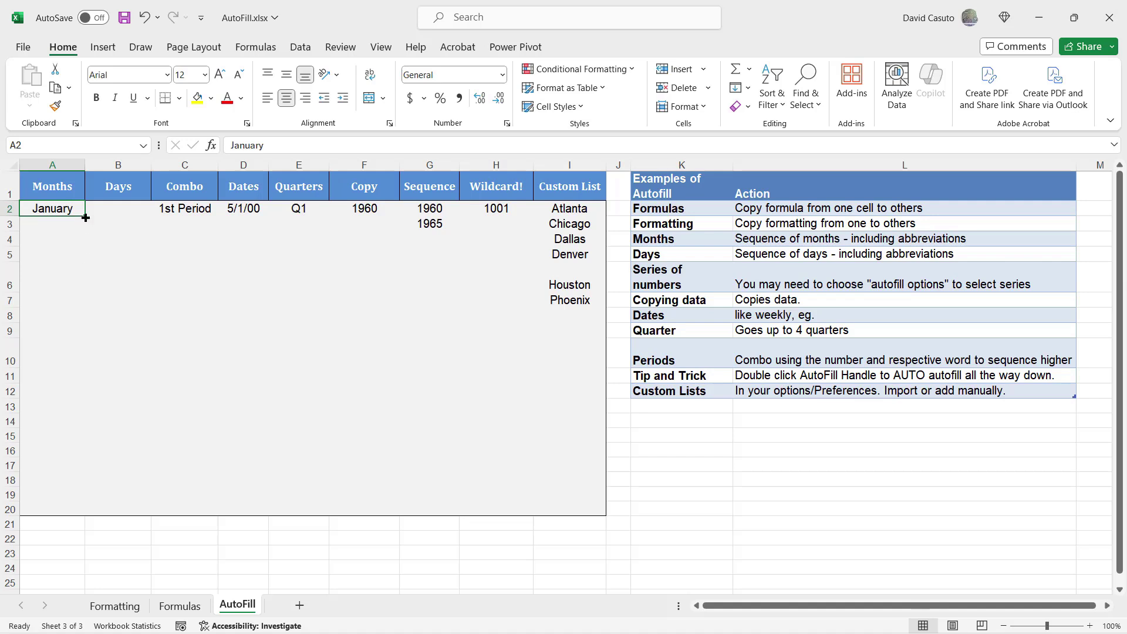
left_click_drag(85, 217, 83, 410)
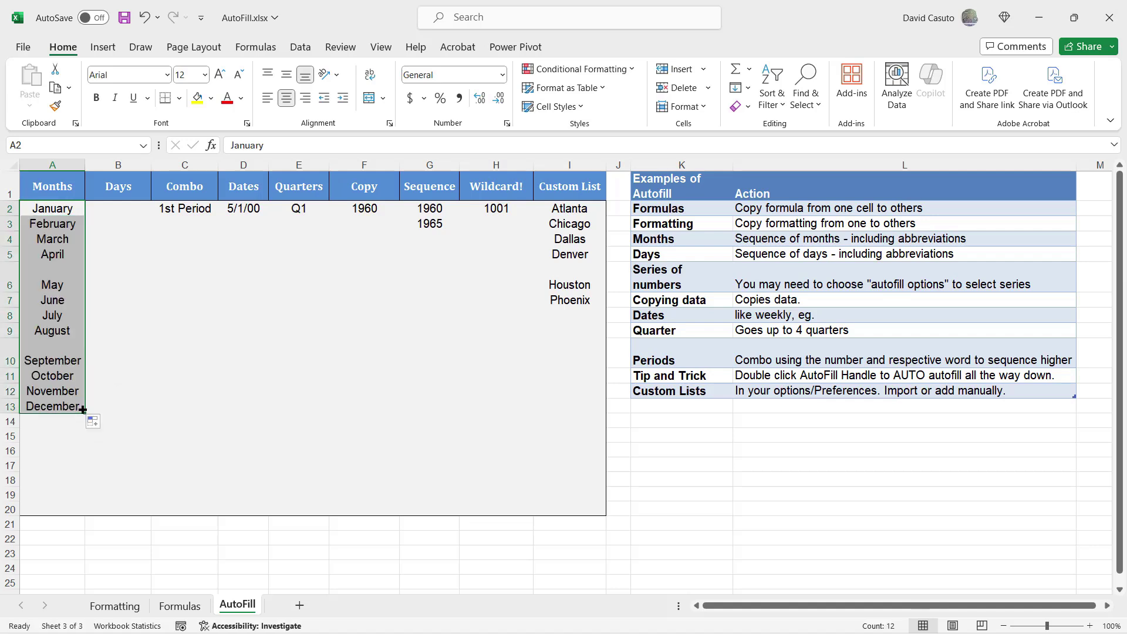
Fill weekdays Monday through Sunday in column B, then undo the month and day fills.
left_click(115, 211)
type("Monday")
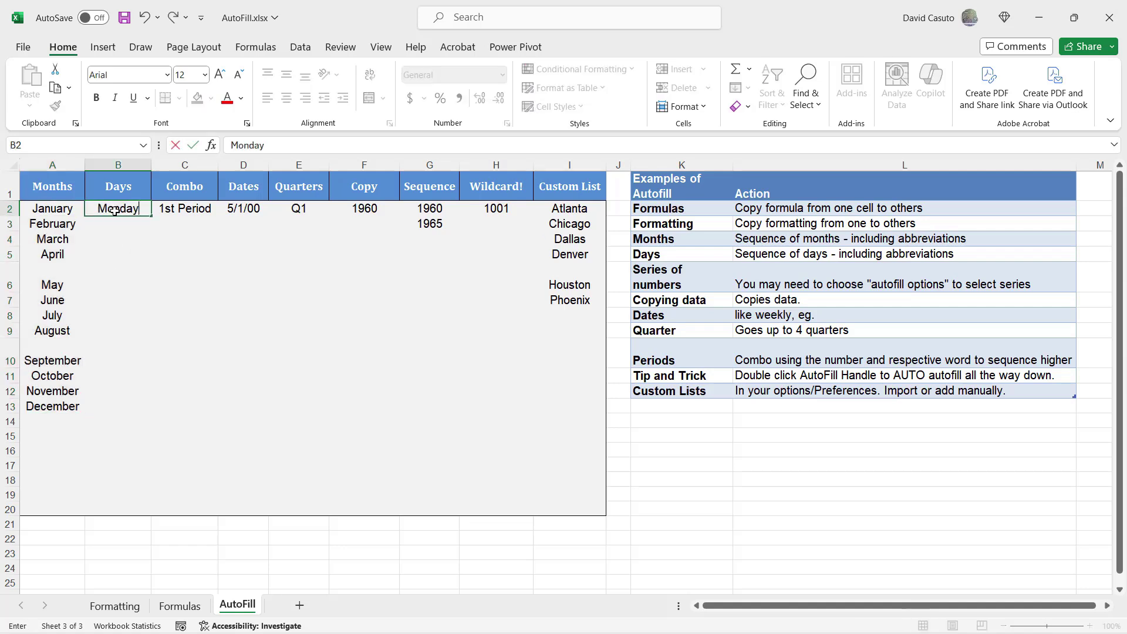
key("Return")
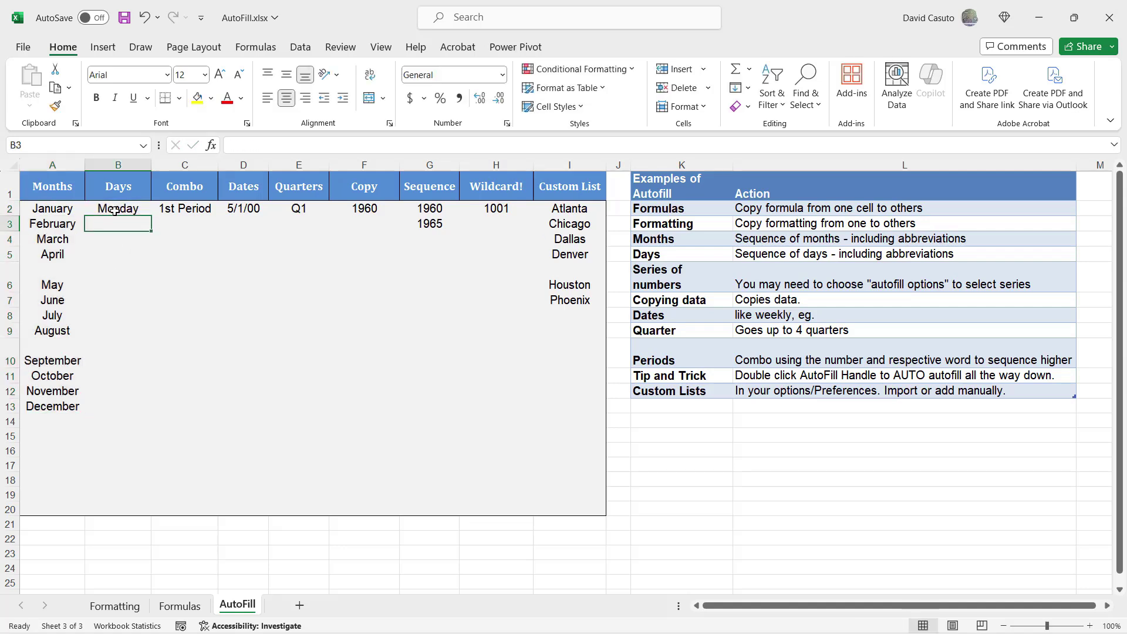
left_click(115, 211)
left_click_drag(151, 216, 143, 320)
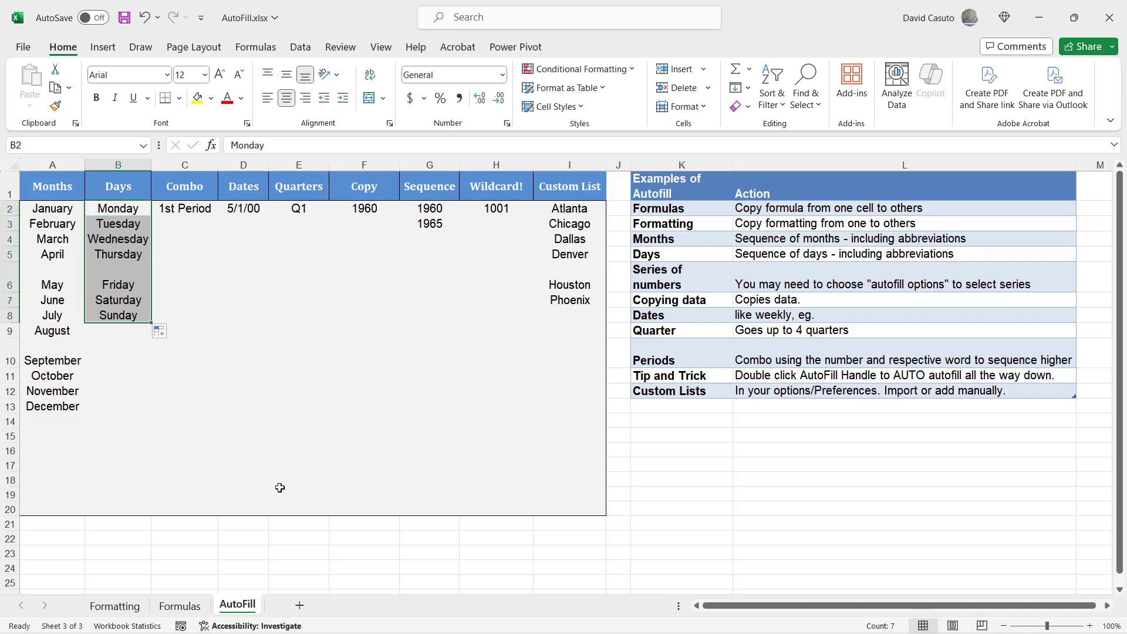
left_click_drag(54, 209, 128, 399)
key("ctrl+z")
key("ctrl+z")
key("ctrl+z")
key("ctrl+z")
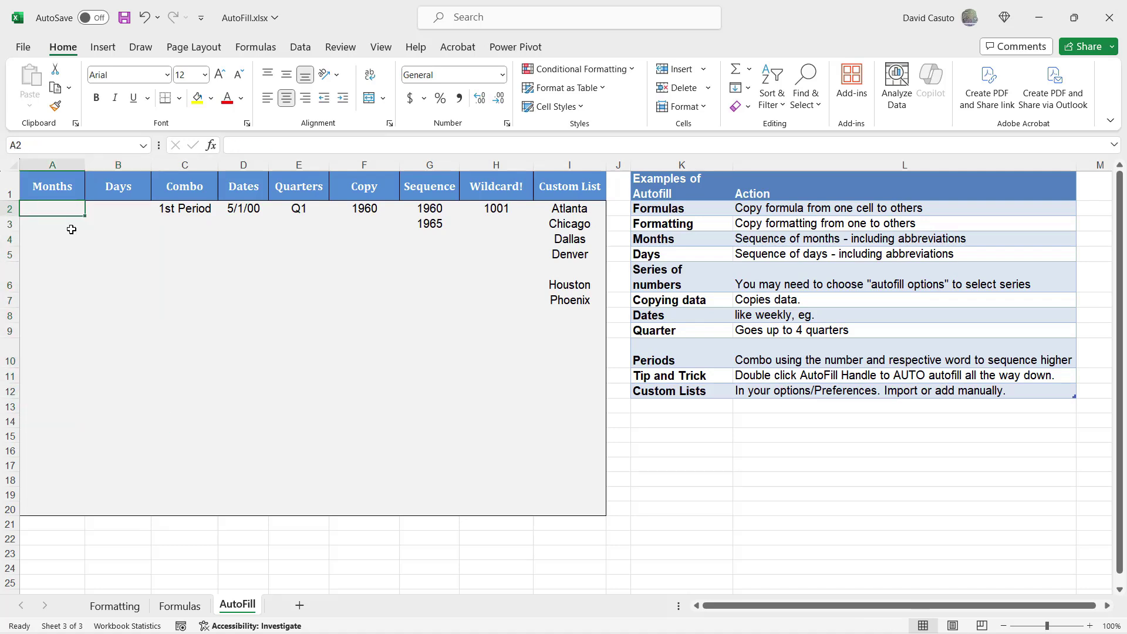
Enter August in A2 and fill the months down through July.
type("August")
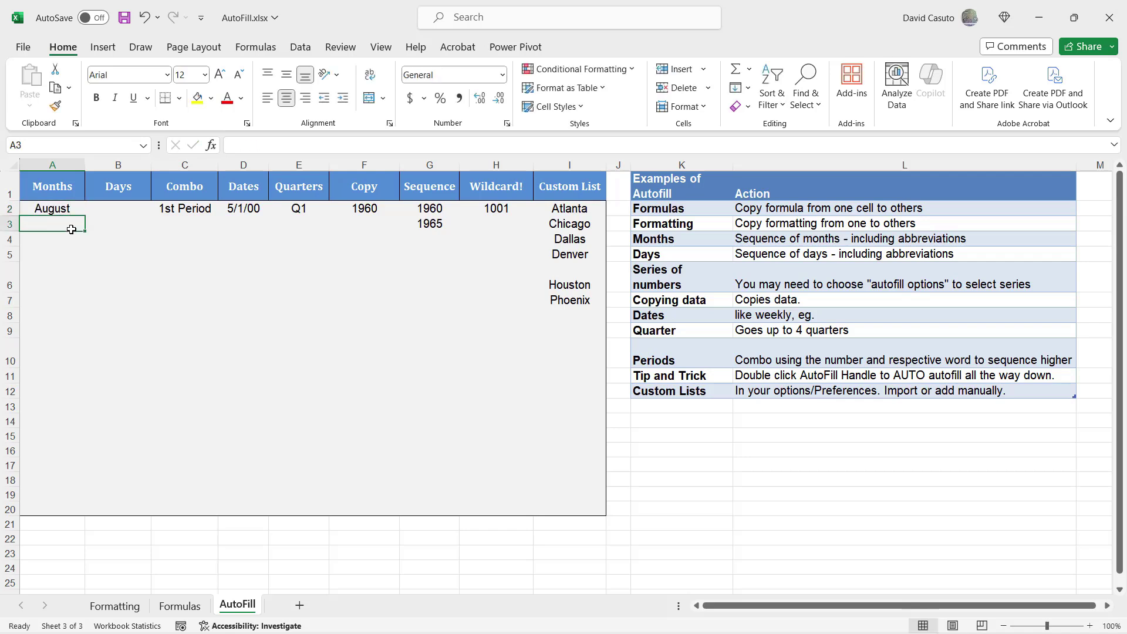
key("Return")
left_click(70, 212)
left_click_drag(81, 214, 78, 418)
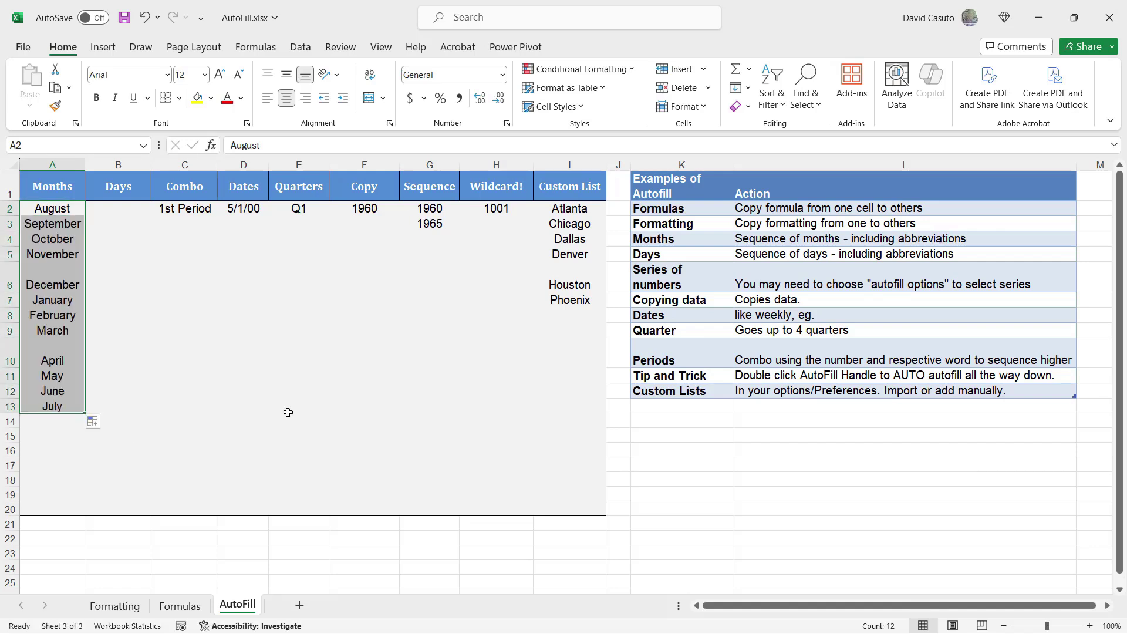
Fill Sunday through Saturday in column B, then delete the contents of A2:B13.
left_click(115, 213)
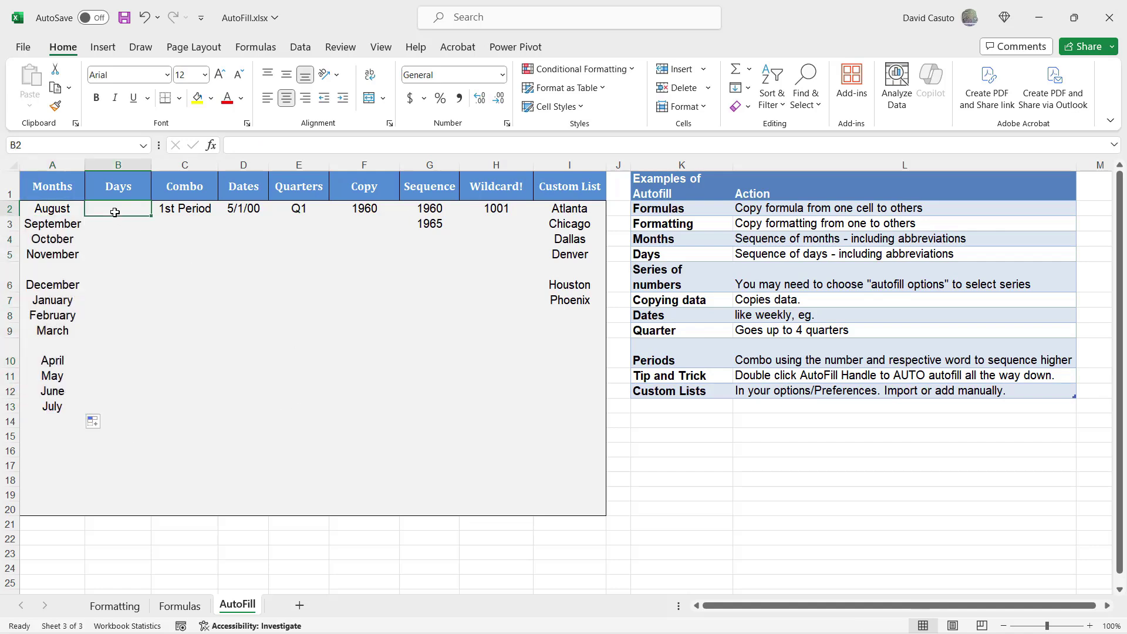
type("Sunday")
key("Return")
left_click(101, 209)
left_click_drag(151, 216, 147, 321)
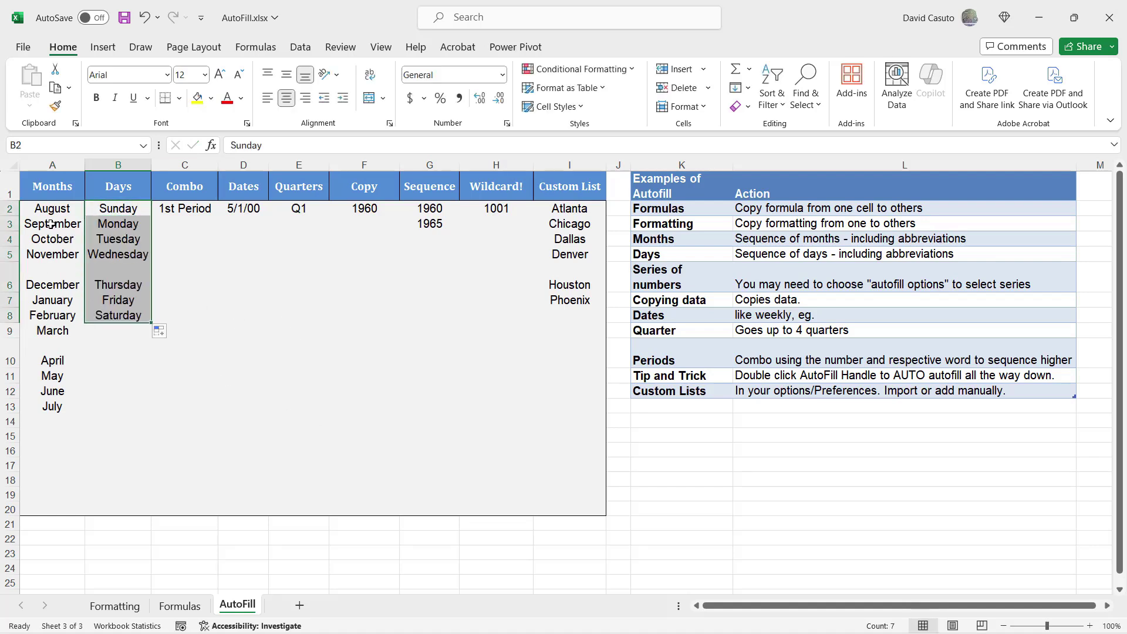
left_click_drag(51, 209, 147, 404)
key("Delete")
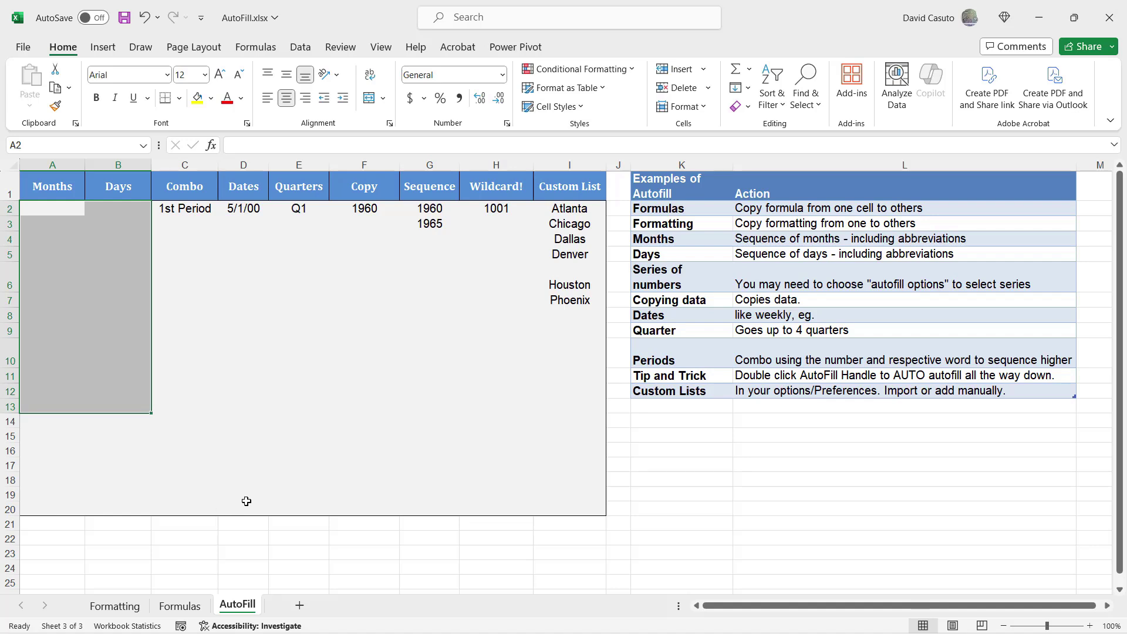
Enter Jan in A21 and fill the months across row 21 to Sep.
left_click(43, 524)
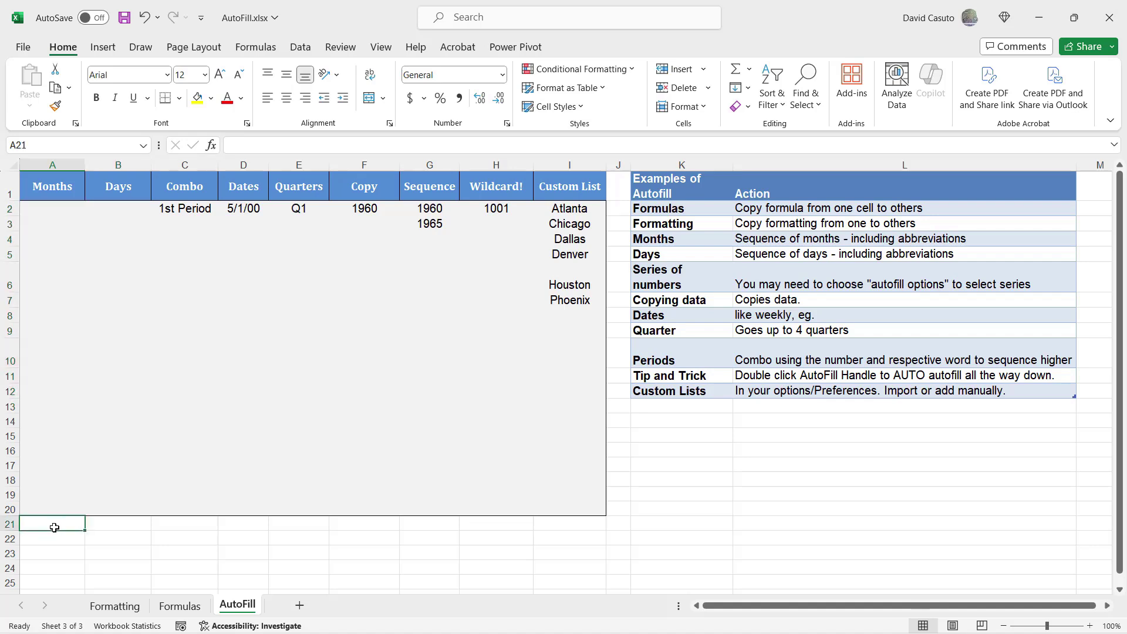
type("Jan")
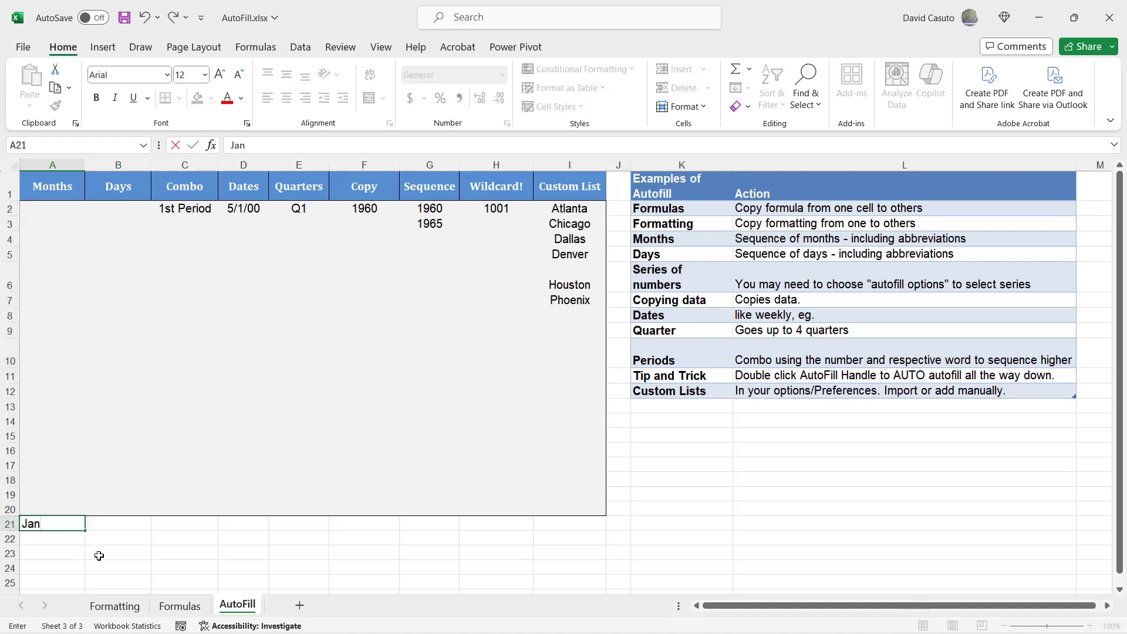
key("ctrl+Return")
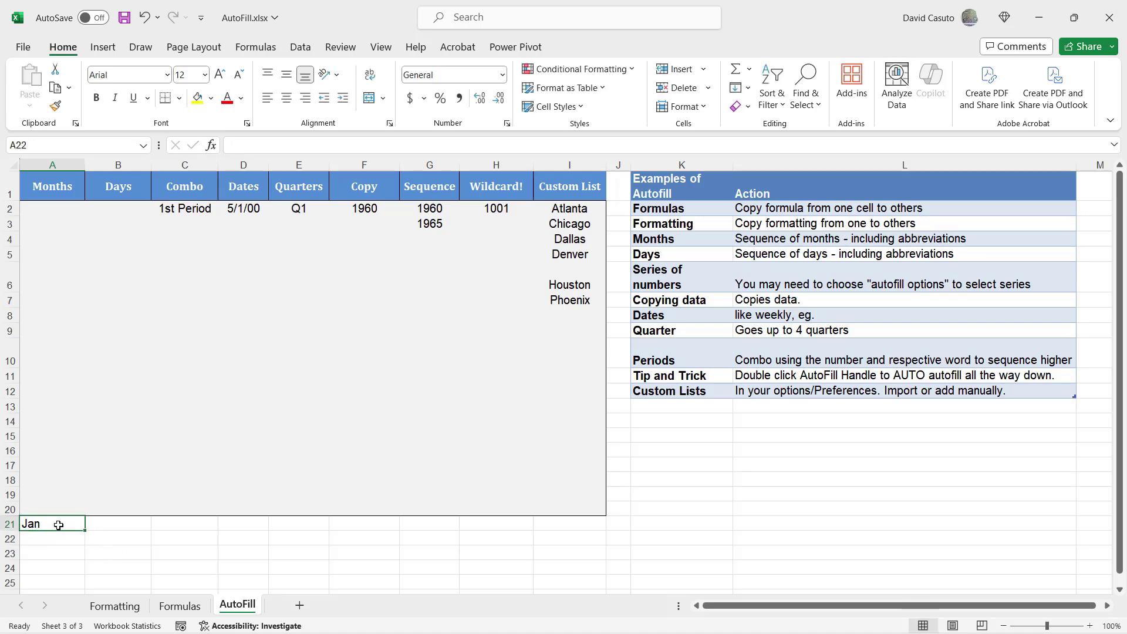
left_click_drag(84, 530, 596, 523)
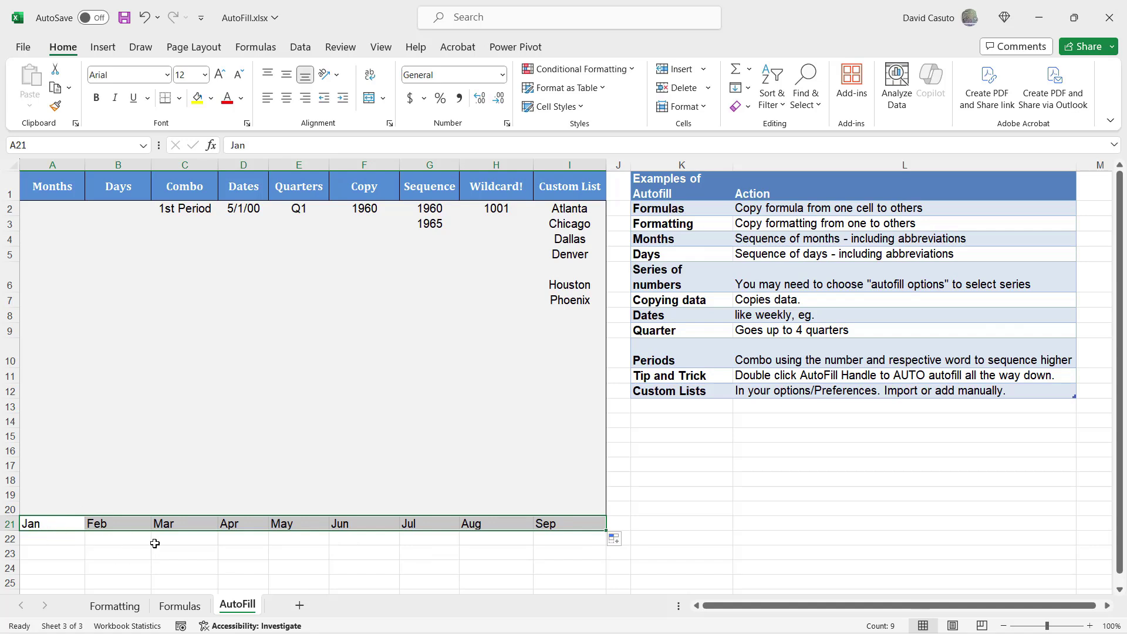
Enter Mon in A22 and fill the days across row 22 to Sun.
left_click(68, 539)
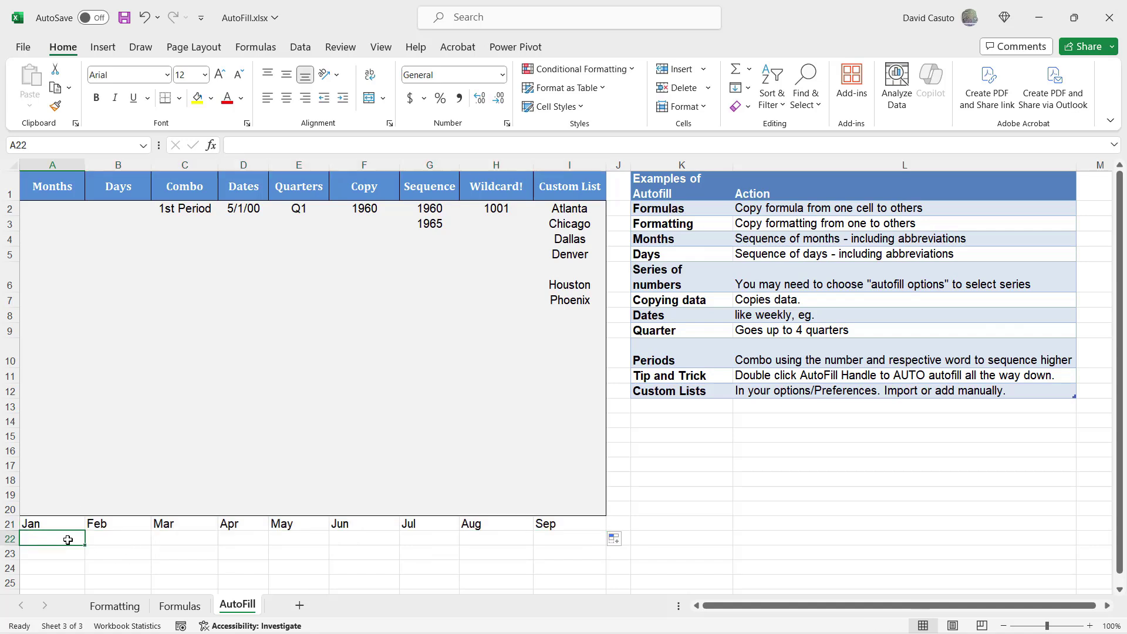
type("Mon")
key("BackSpace")
key("BackSpace")
type("on")
key("ctrl+Return")
left_click_drag(87, 545, 441, 542)
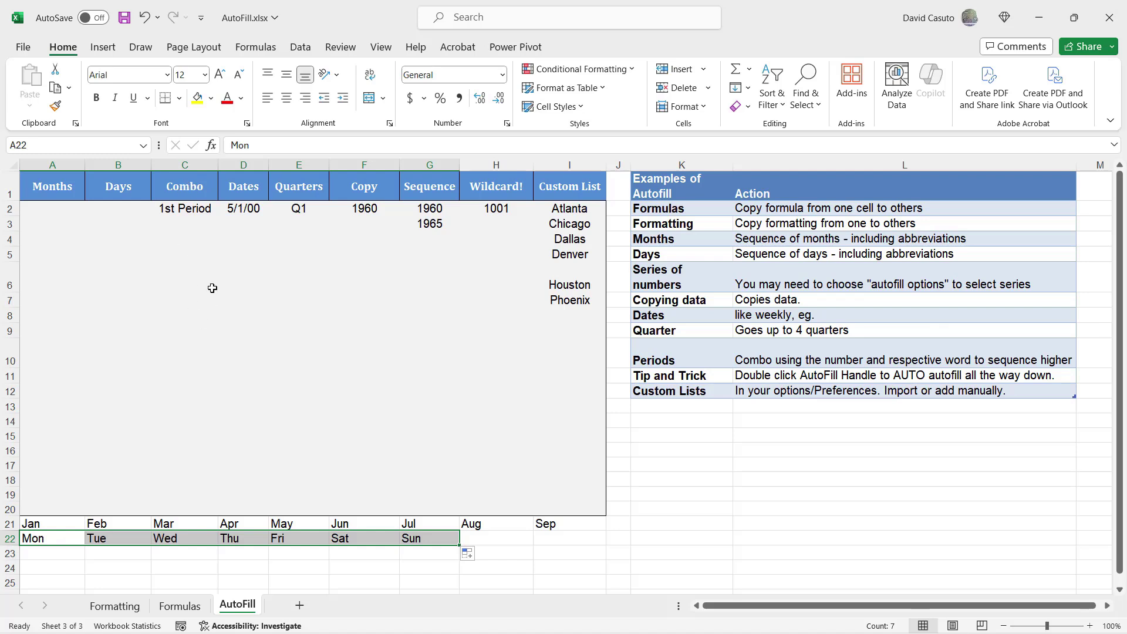
Extend C2 down to 5th Period, and fill Shift 1 through Shift 4 in C9:C12.
left_click(184, 208)
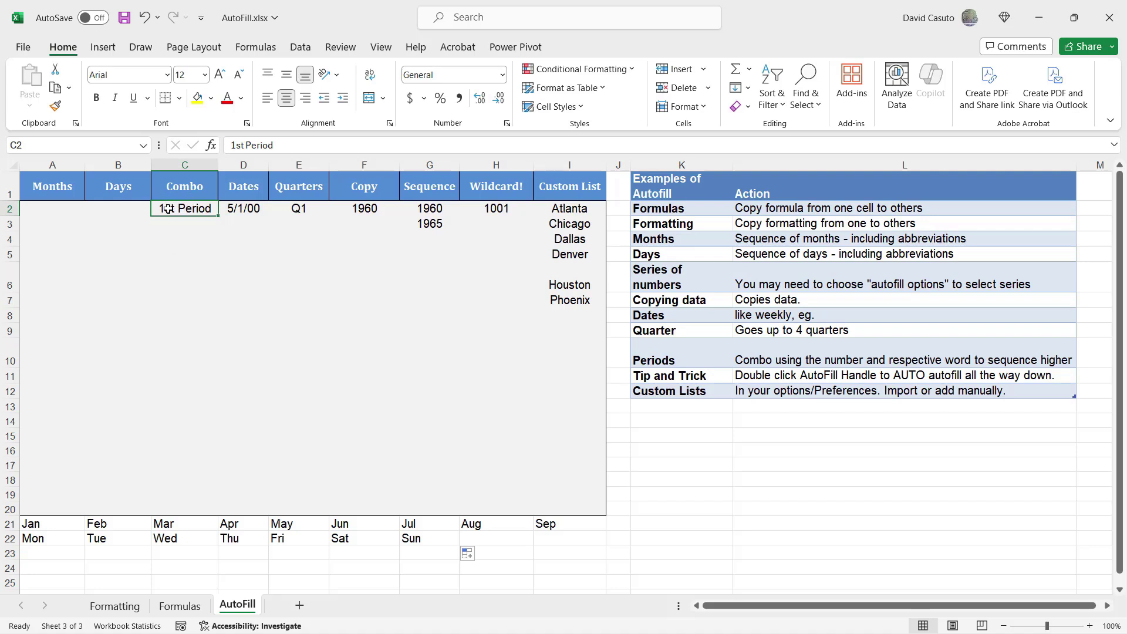
left_click_drag(217, 216, 222, 293)
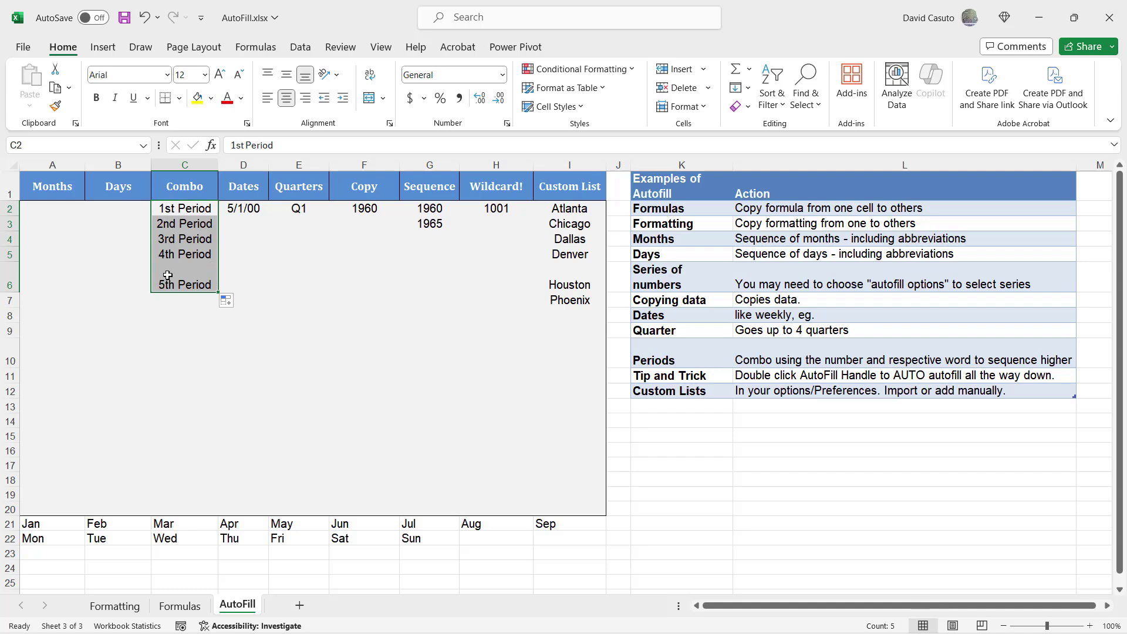
left_click(177, 327)
type("Sh")
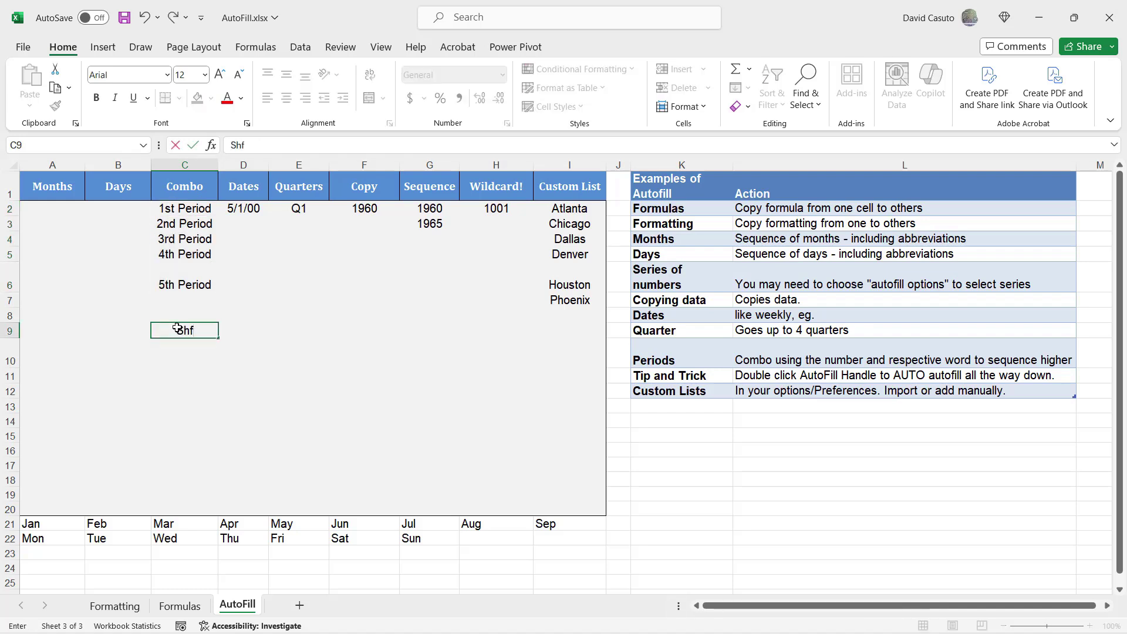
type("ift 1")
key("Return")
left_click(176, 327)
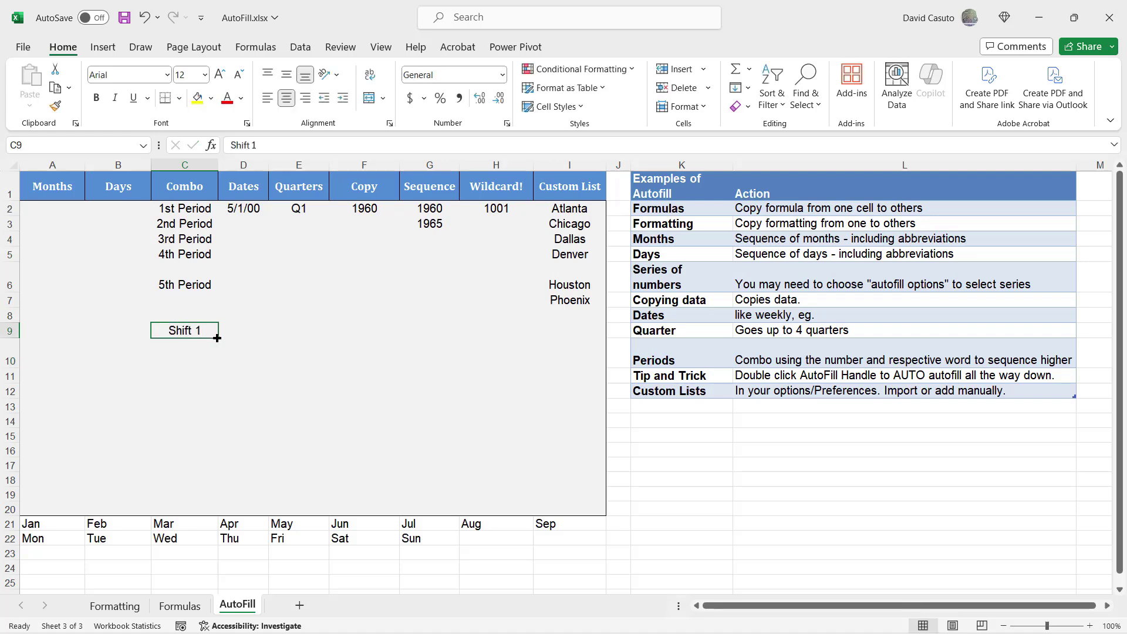
left_click_drag(216, 338, 217, 404)
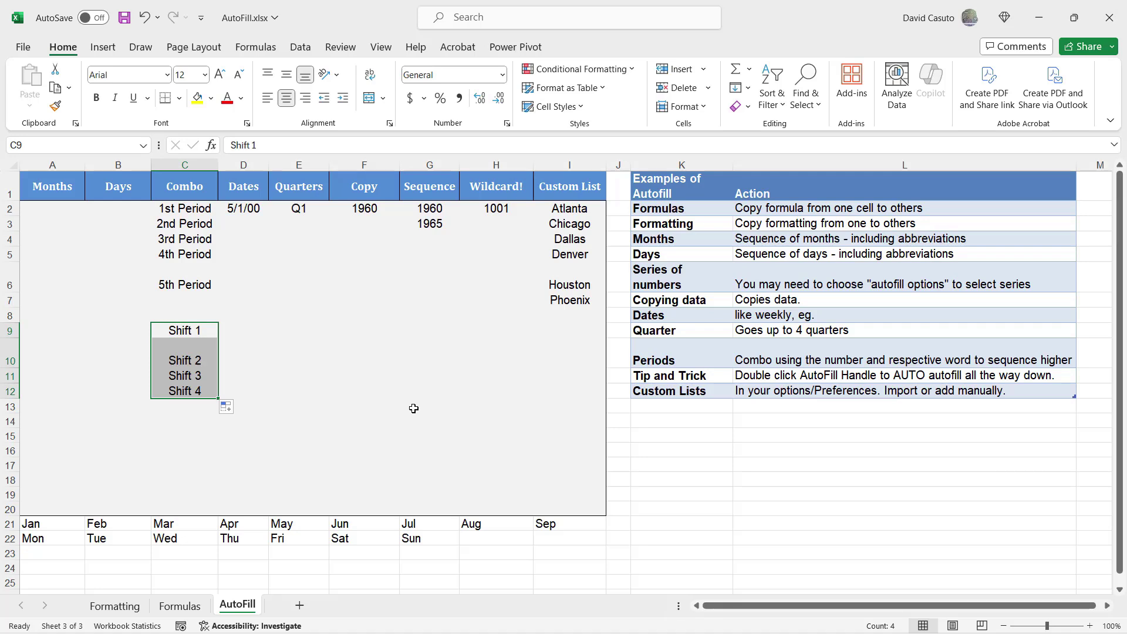
Enter Shift 001 in C14 and fill down to Shift 006 in C19.
left_click(177, 421)
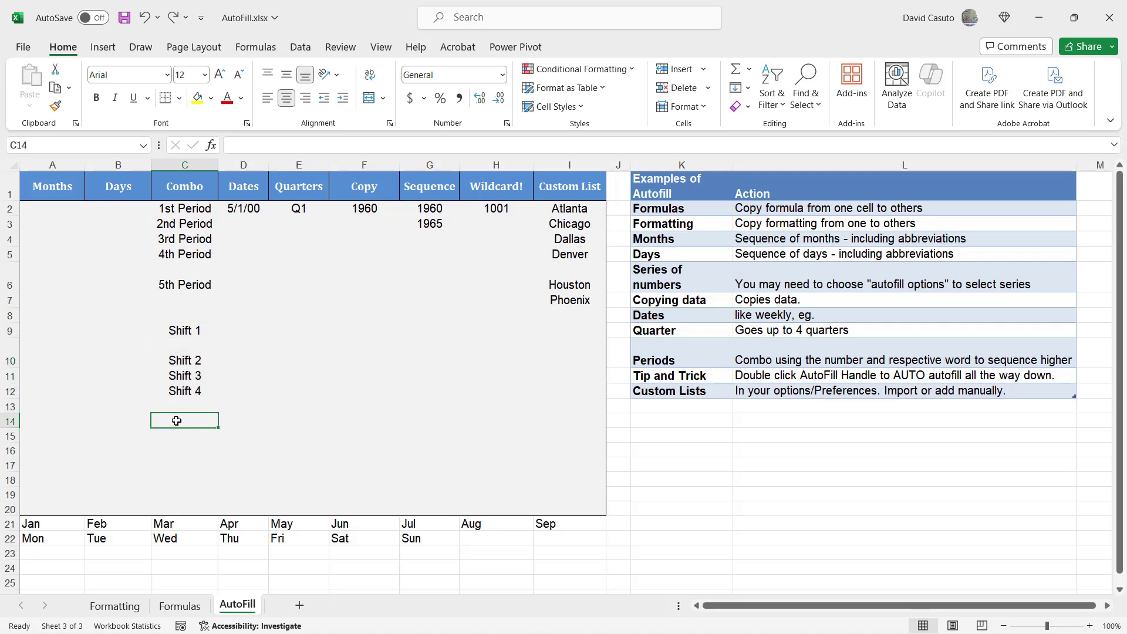
type("Shift 001")
key("Return")
left_click(200, 420)
left_click_drag(218, 427, 220, 500)
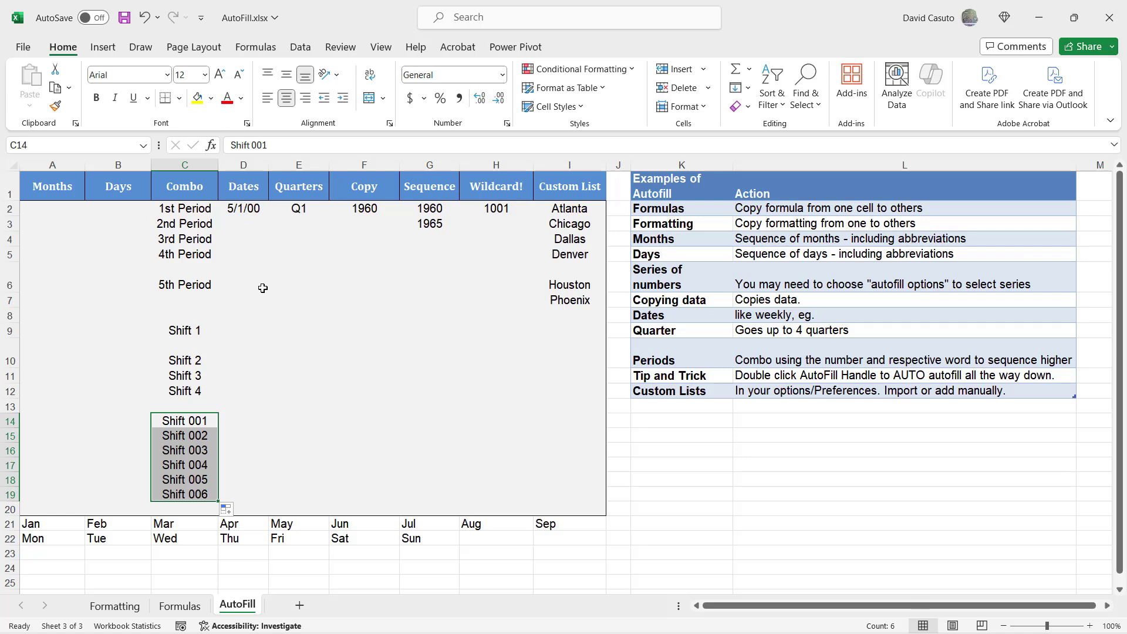
Fill the 5/1/00 date in D2 down to D19 as daily dates through 5/18/00.
left_click(246, 210)
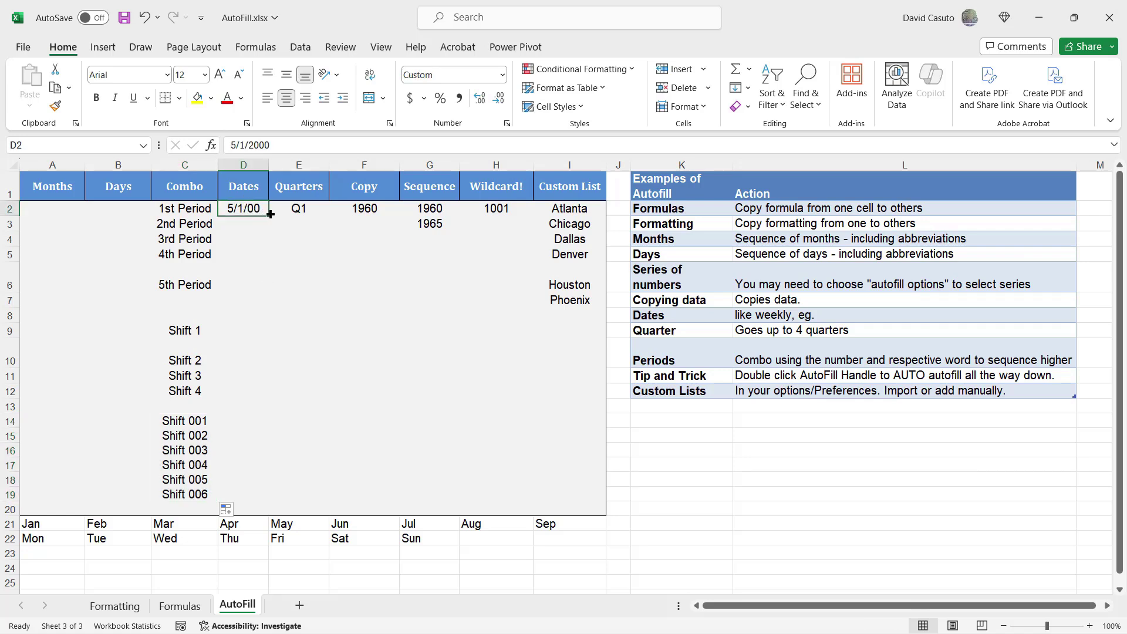
left_click_drag(270, 215, 282, 497)
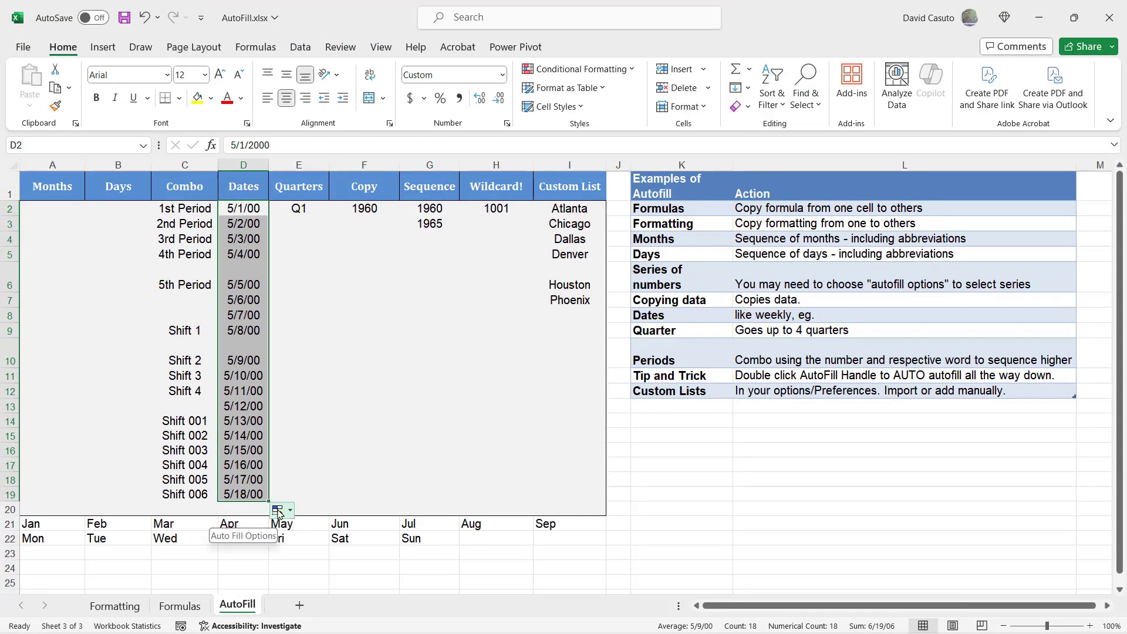
Switch the date fill to Fill Months so D2:D19 runs 5/1/00 to 10/1/01.
left_click(278, 510)
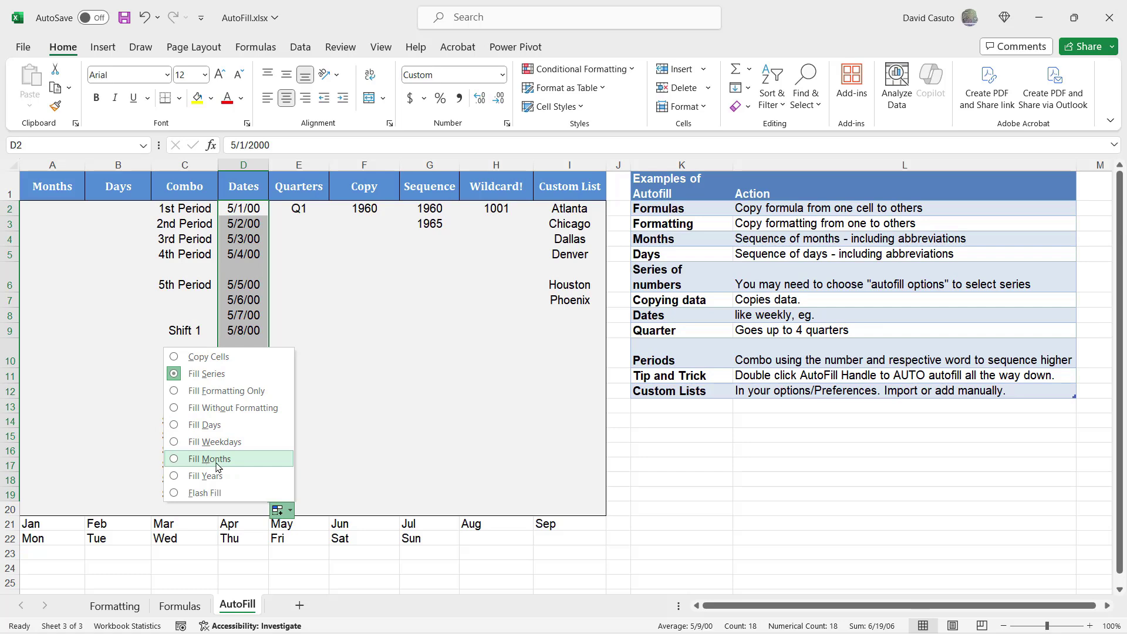
left_click(216, 463)
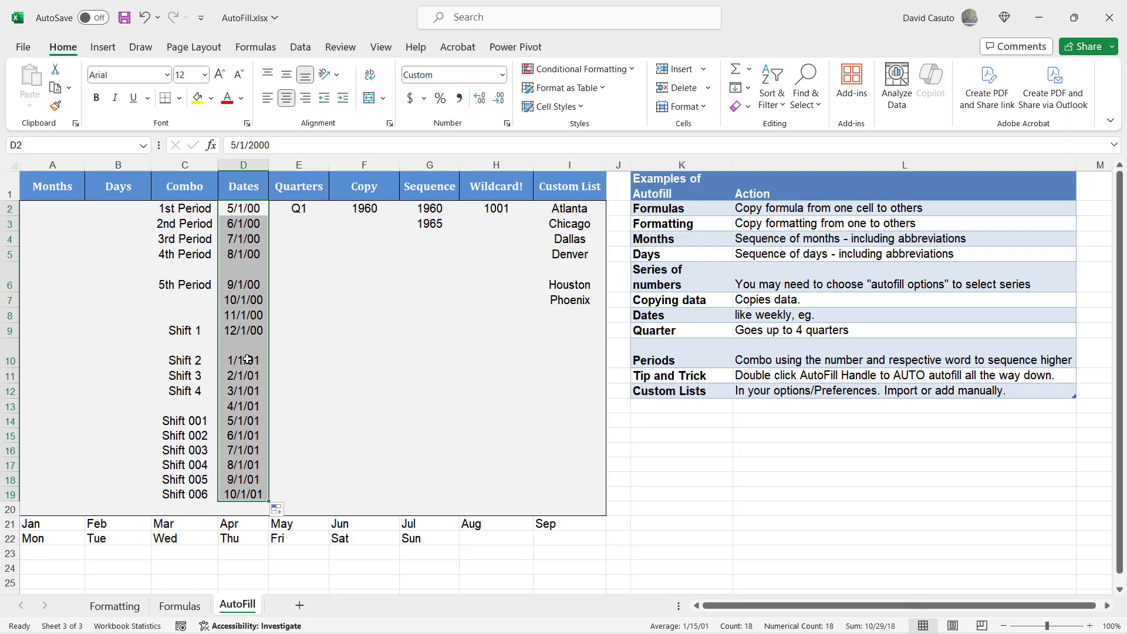
Apply the *Wednesday, March 14, 2012 date format to the Dates column.
right_click(248, 360)
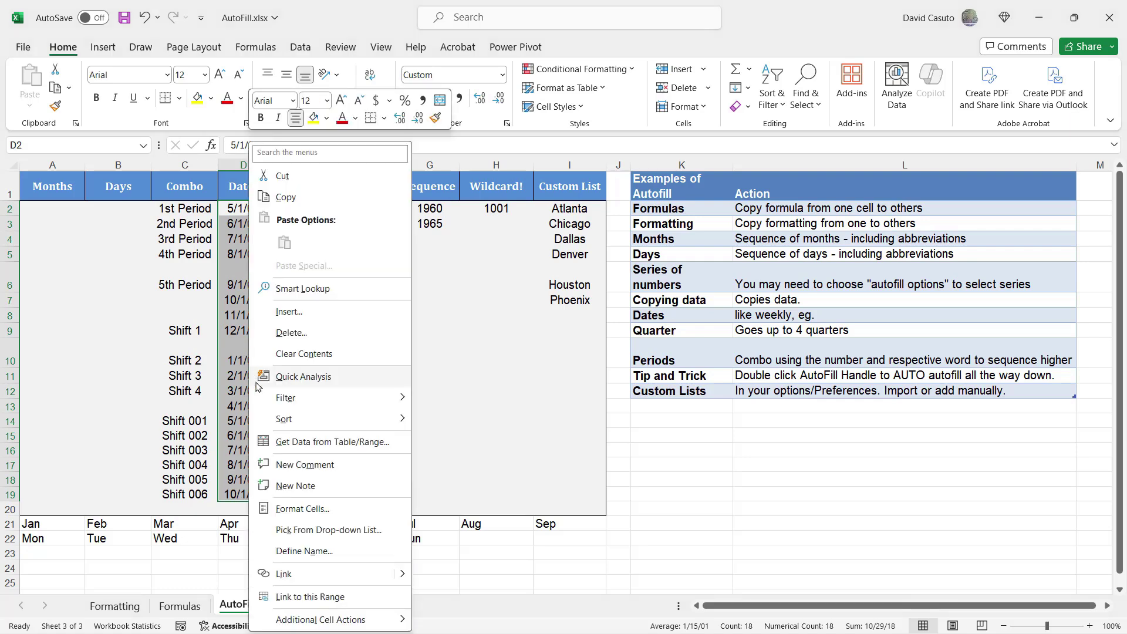
left_click(328, 509)
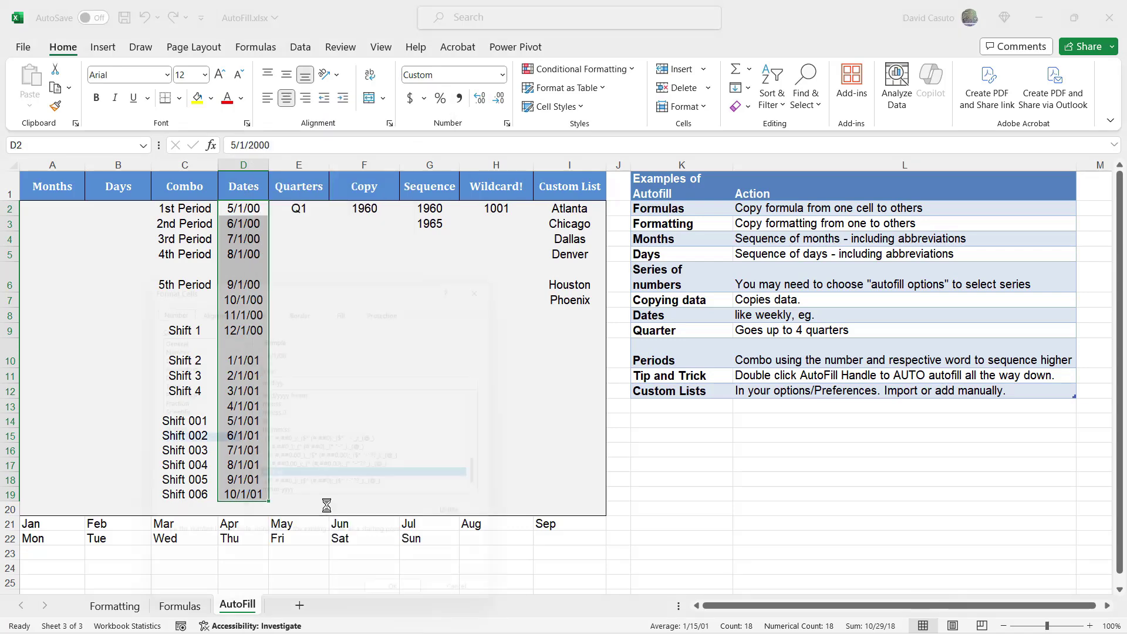
left_click(157, 371)
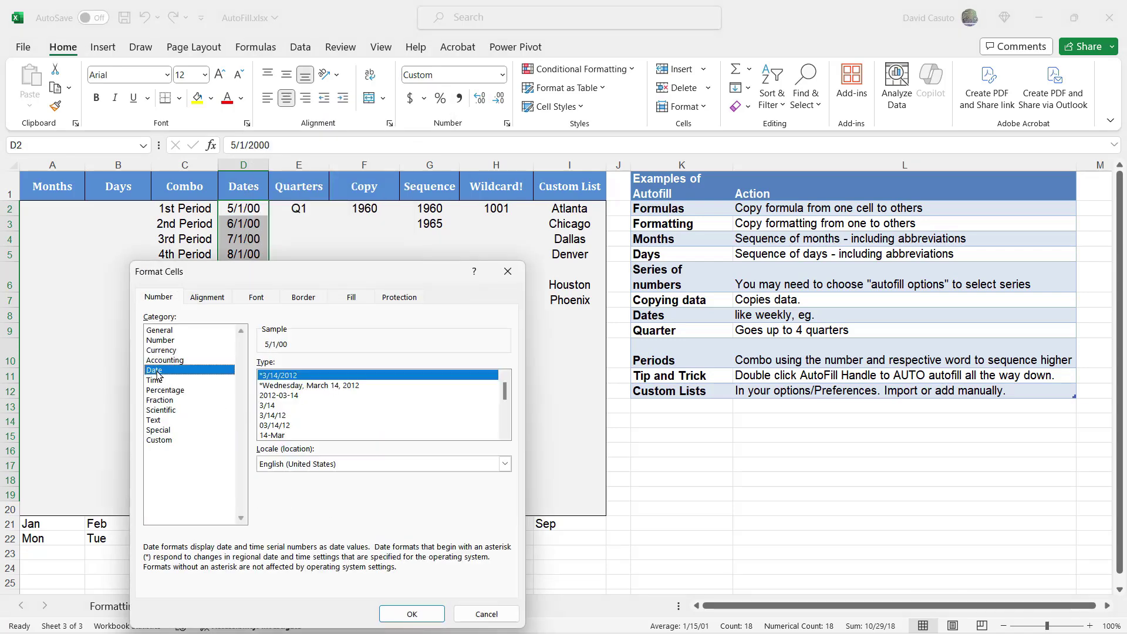
left_click(301, 385)
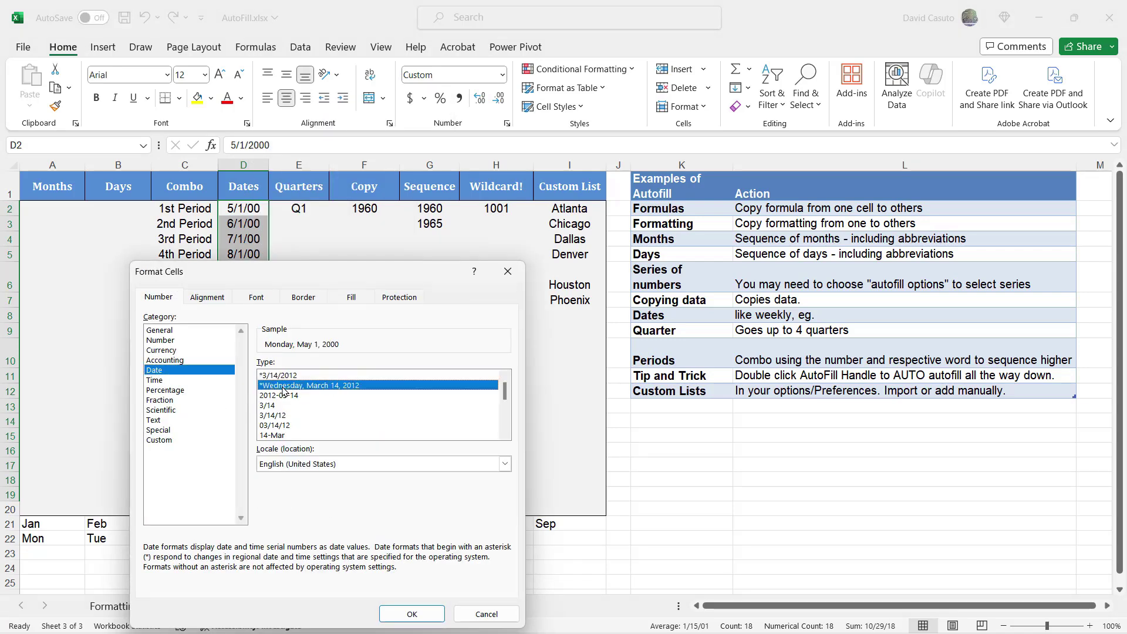
left_click(412, 614)
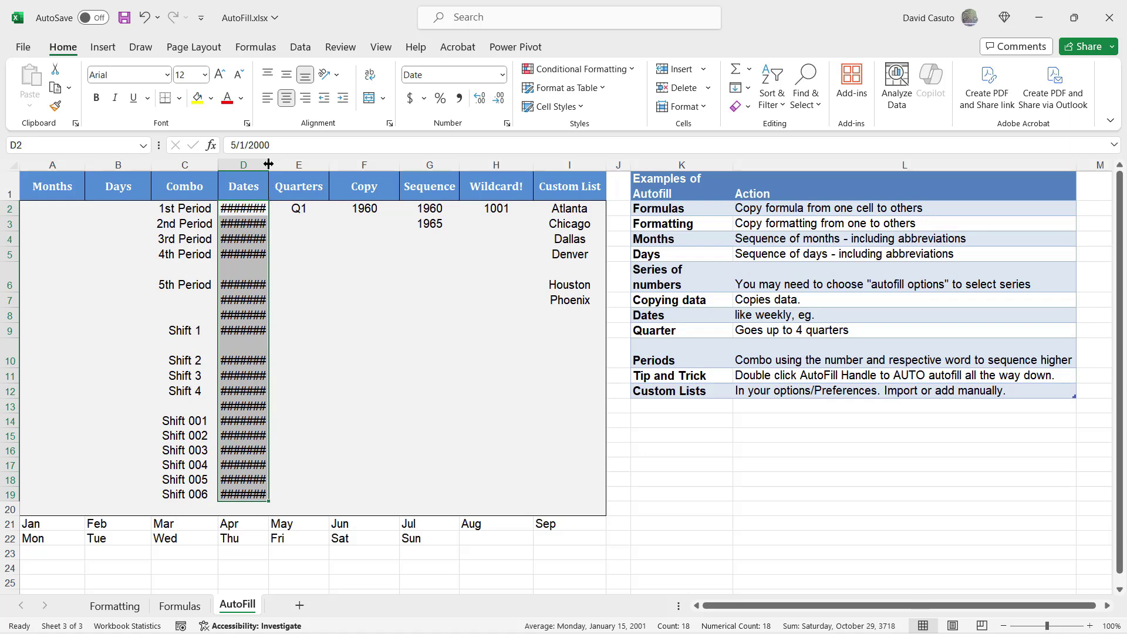
AutoFit column D so long dates like Monday, May 1, 2000 display fully.
double_click(269, 164)
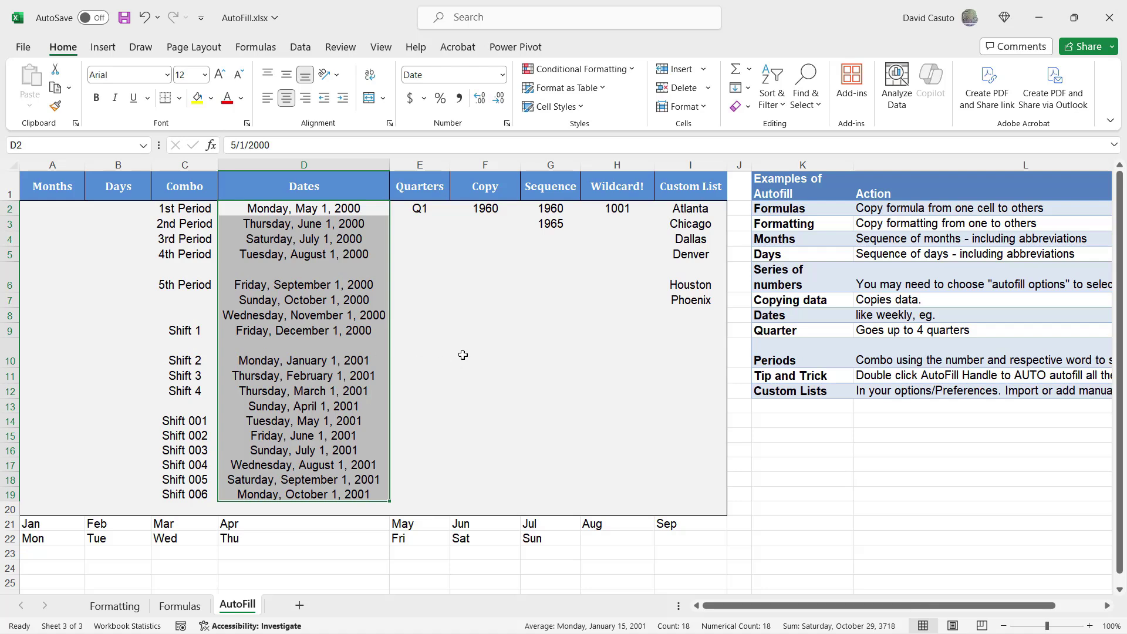
Fill Q1–Q4 down from E2, then clear the repeated quarters in E6:E9.
left_click(417, 211)
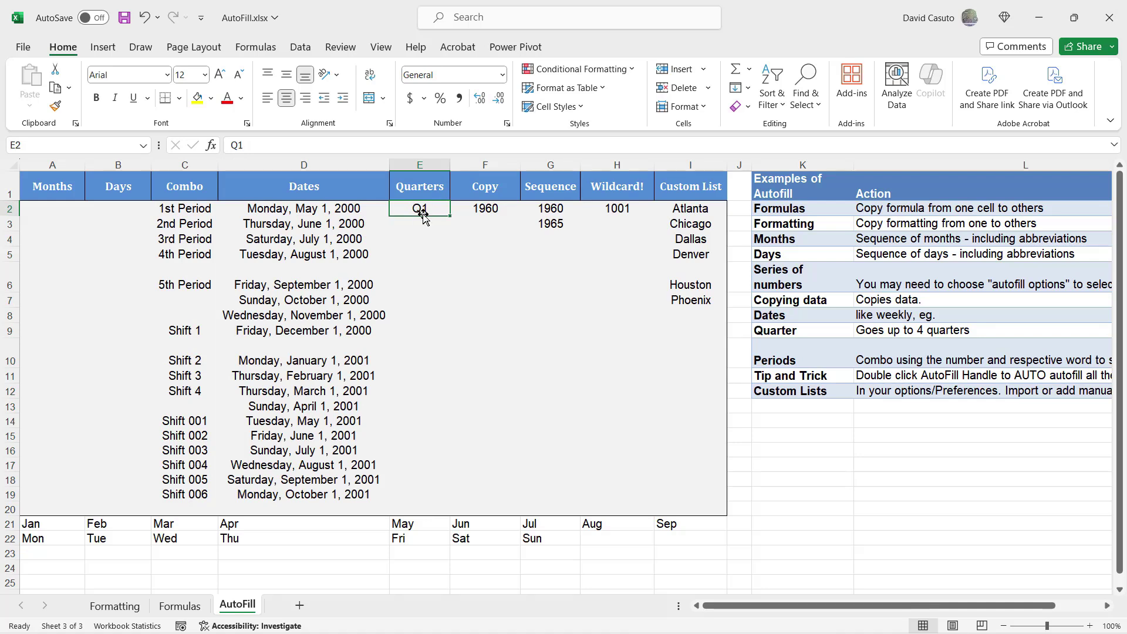
left_click_drag(450, 216, 436, 347)
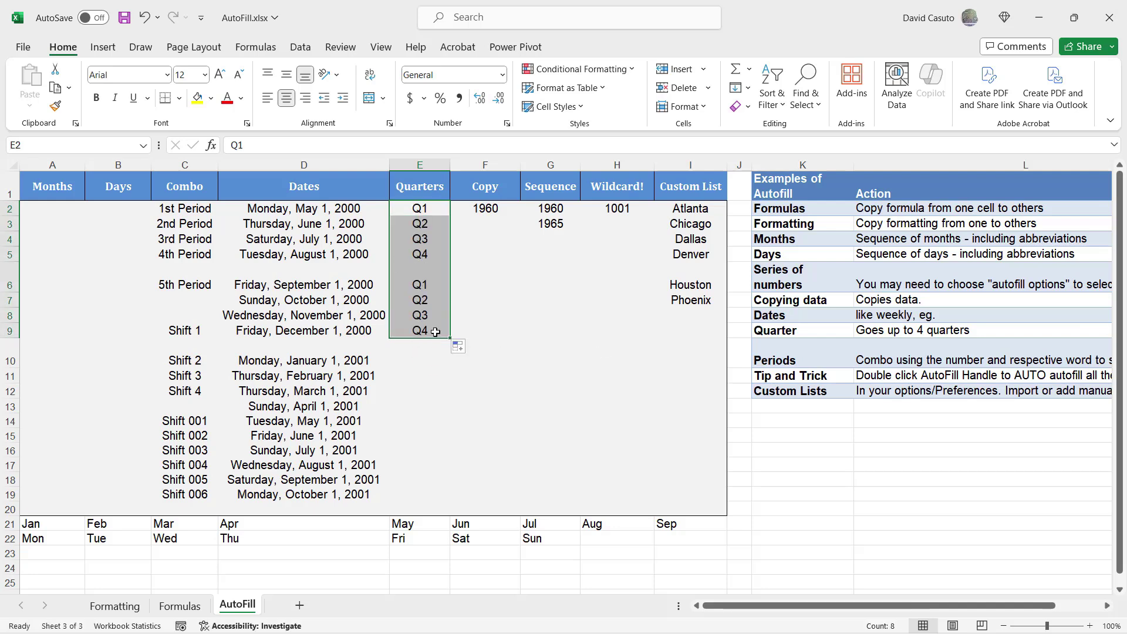
left_click_drag(423, 284, 423, 330)
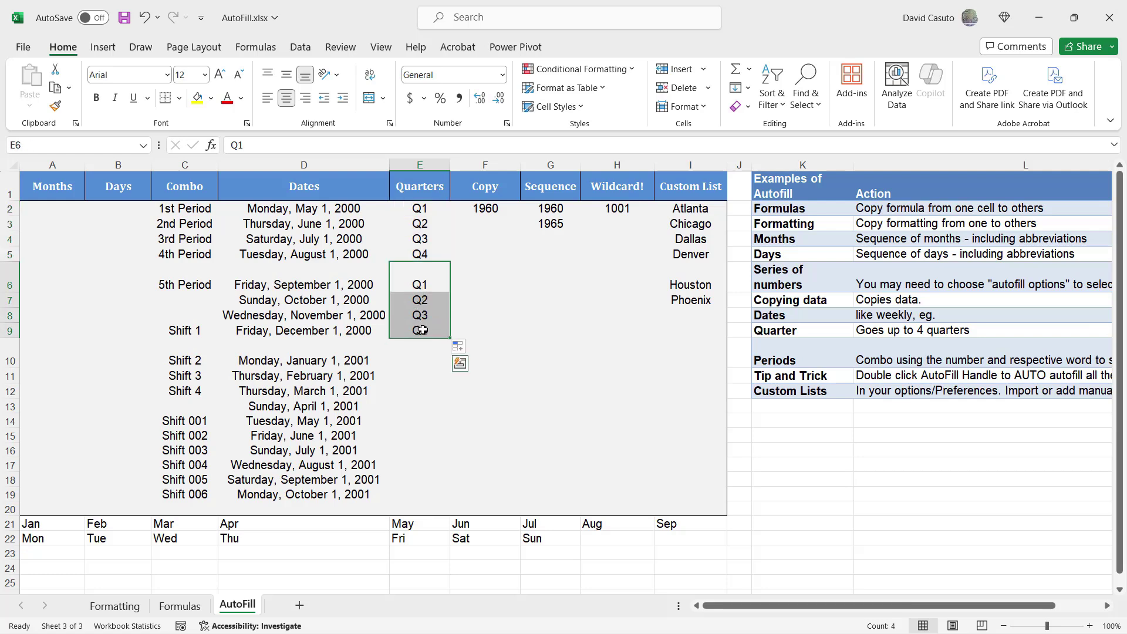
key("Delete")
Enter 'Qtr 1' in E6 and fill it down to Qtr 4.
left_click(415, 279)
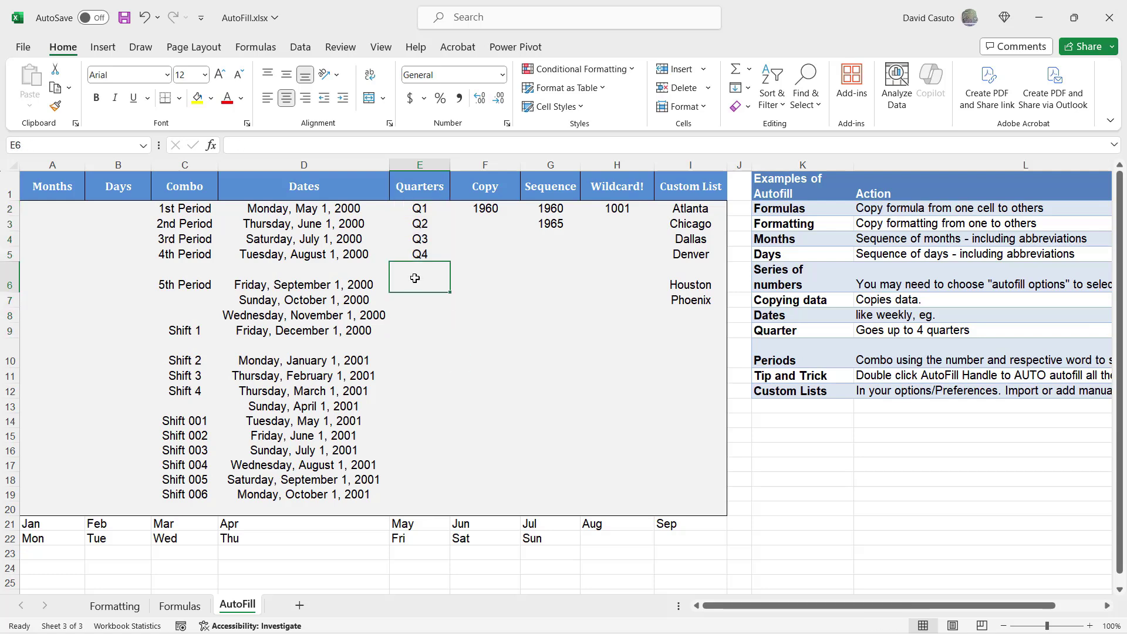
type("Qtr 1")
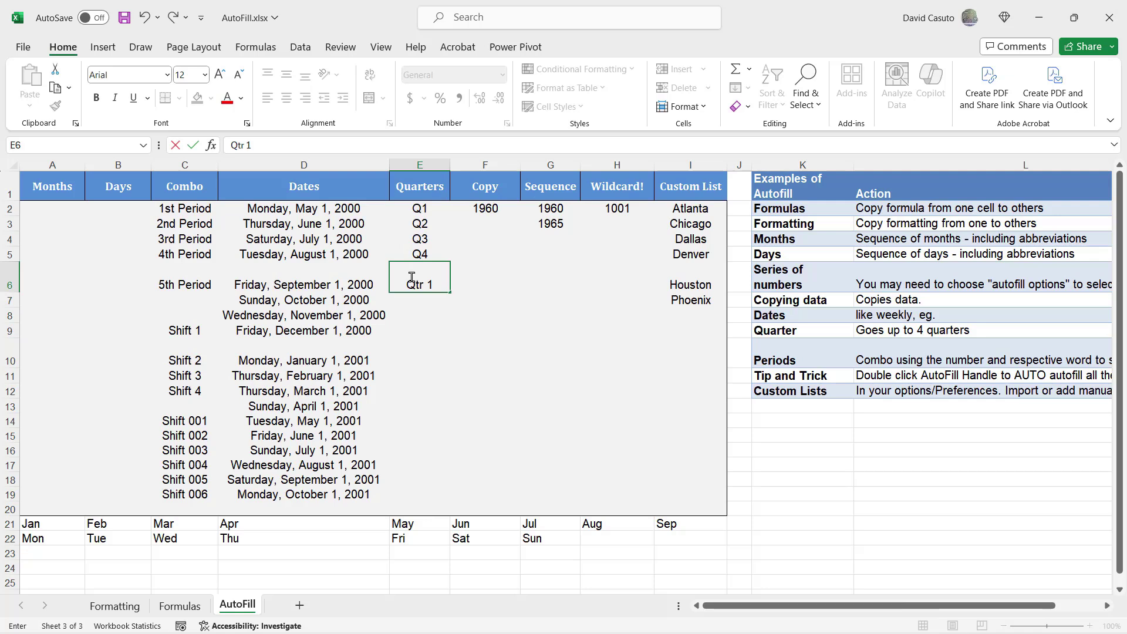
key("Return")
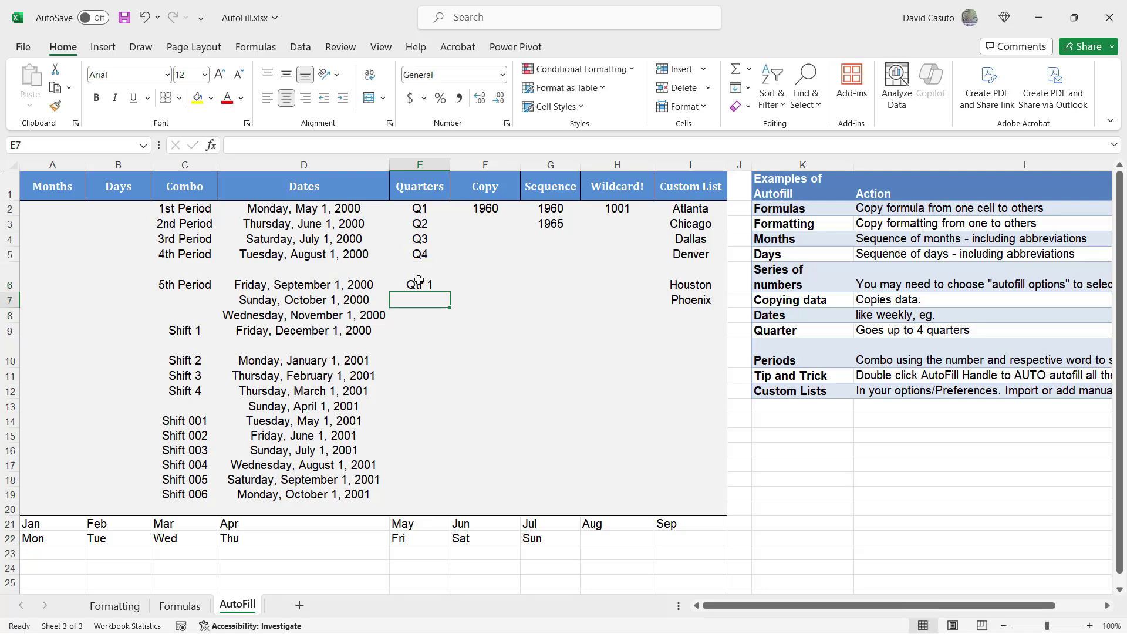
left_click(423, 286)
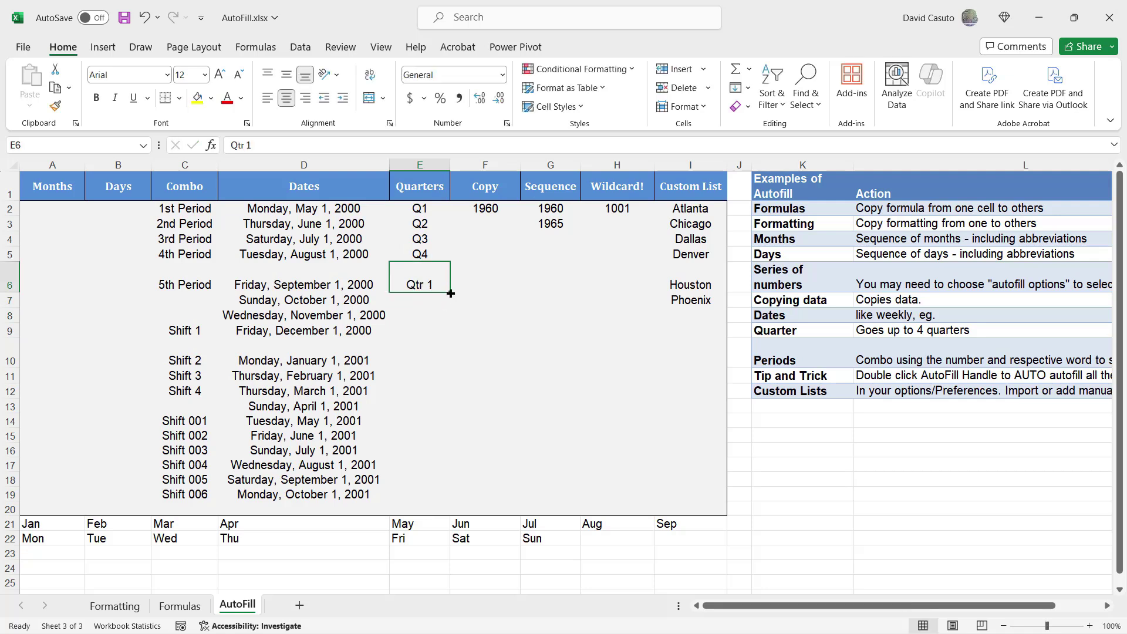
left_click_drag(450, 293, 446, 333)
Enter 'Quarter 1' in E11 and fill it down to Quarter 4.
left_click(410, 376)
type("Quarter 1")
key("Return")
left_click(437, 378)
left_click_drag(448, 386, 448, 424)
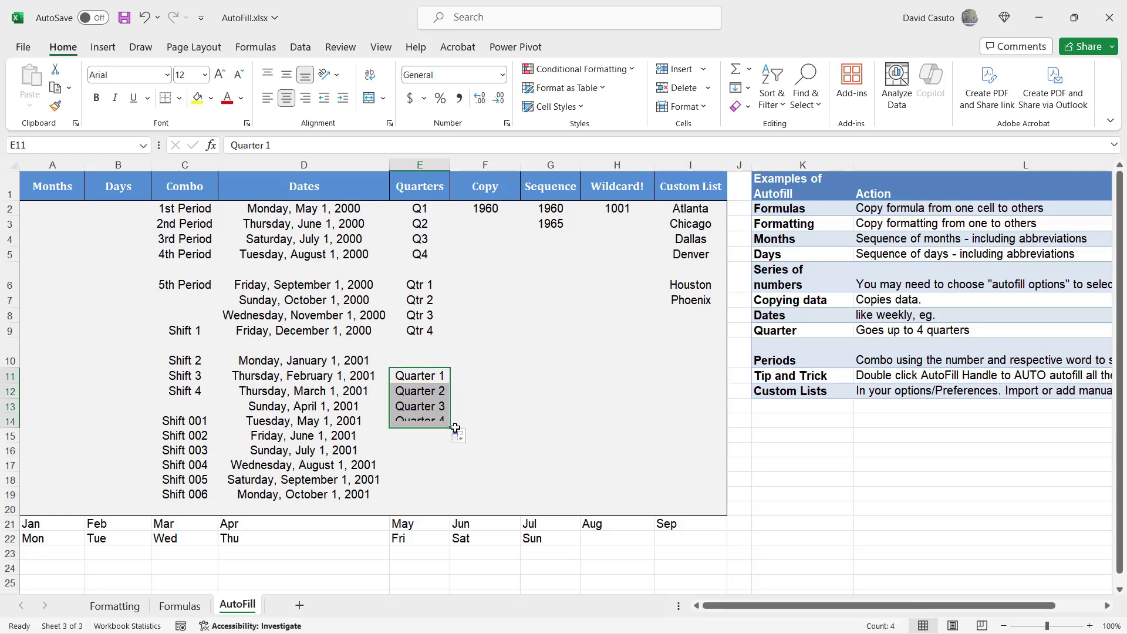
left_click(412, 476)
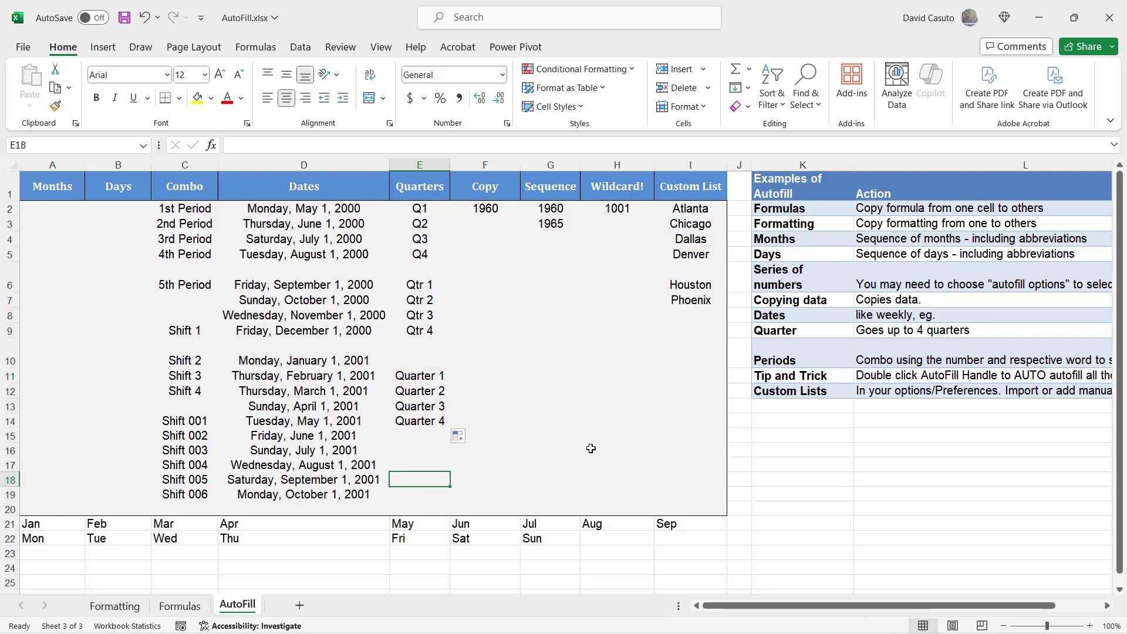
Copy 1960 from F2 down every row of the Copy column to F19.
left_click(491, 213)
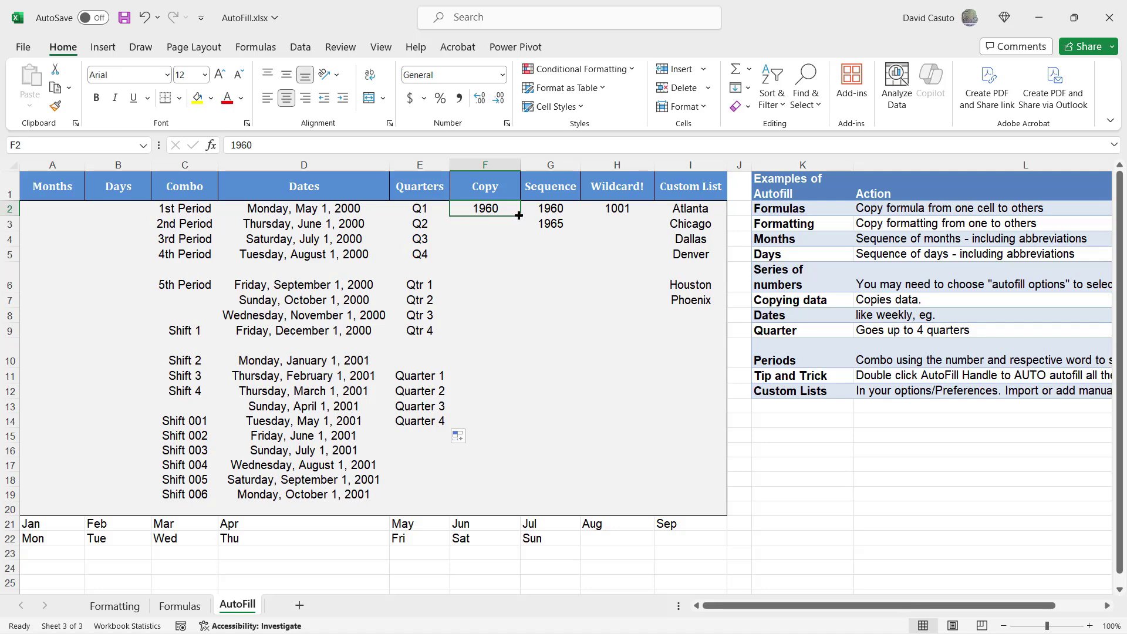
double_click(519, 216)
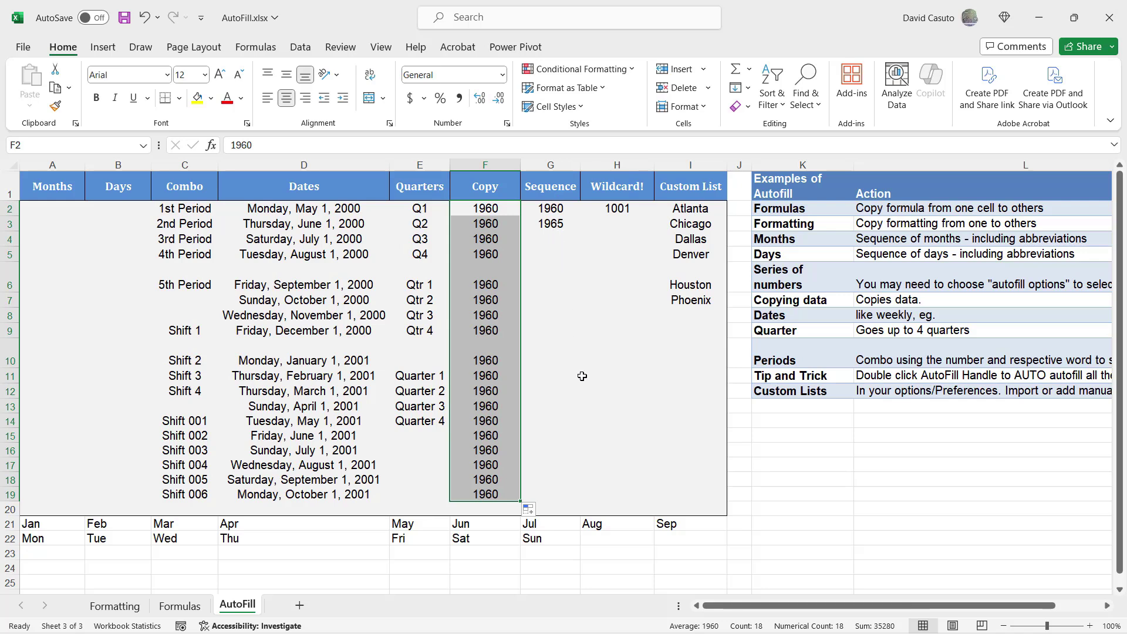
left_click(550, 225)
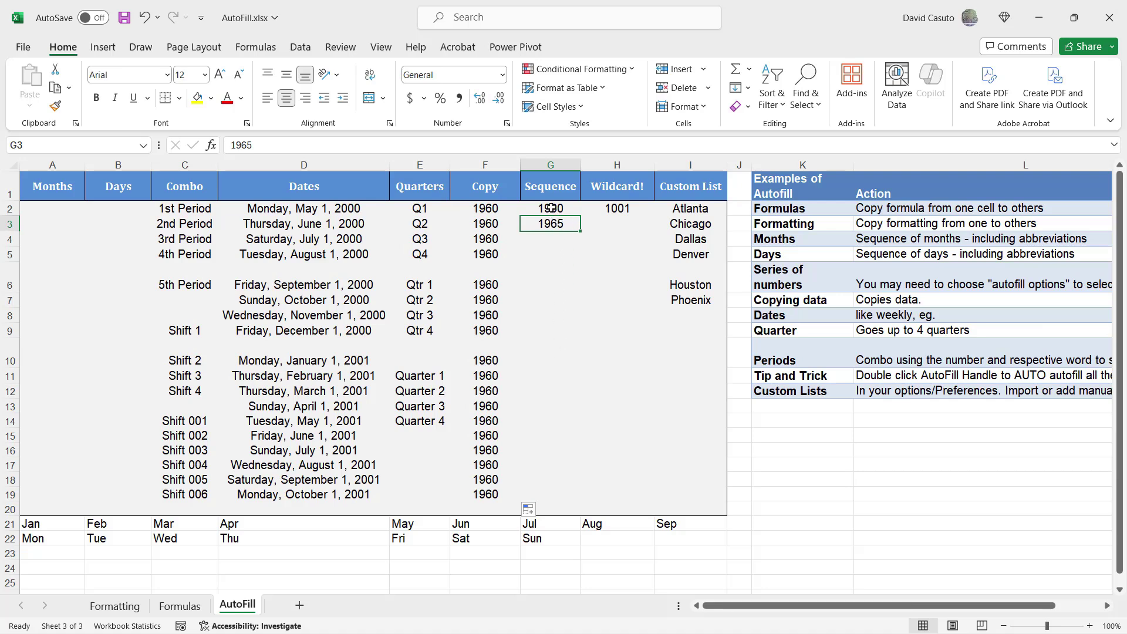
Extend the 1960, 1965 pair in G2:G3 in steps of 5 down to 2045 in G19.
left_click_drag(551, 207, 551, 223)
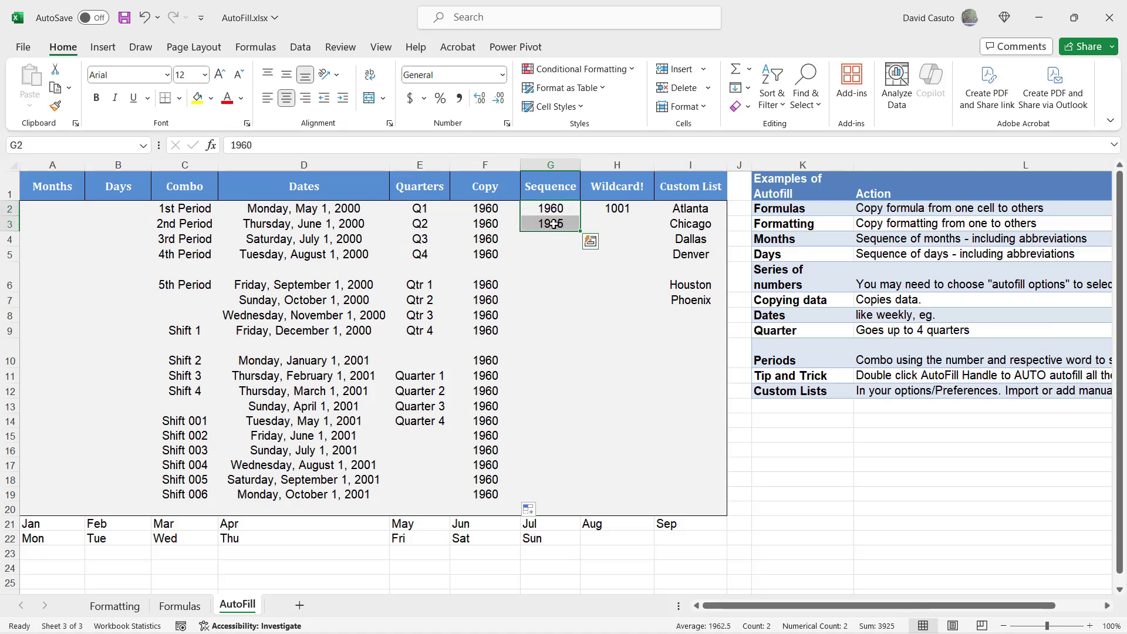
left_click_drag(551, 209, 552, 221)
double_click(579, 230)
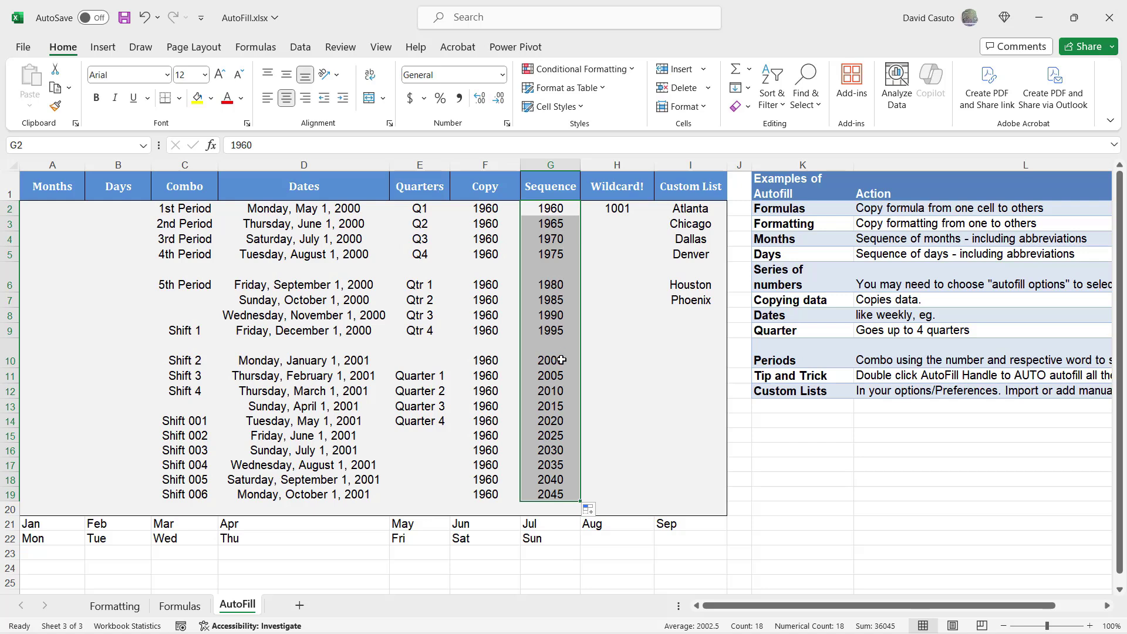
Fill 1001 from H2 down the column and convert it to a series ending at 1018.
left_click(618, 210)
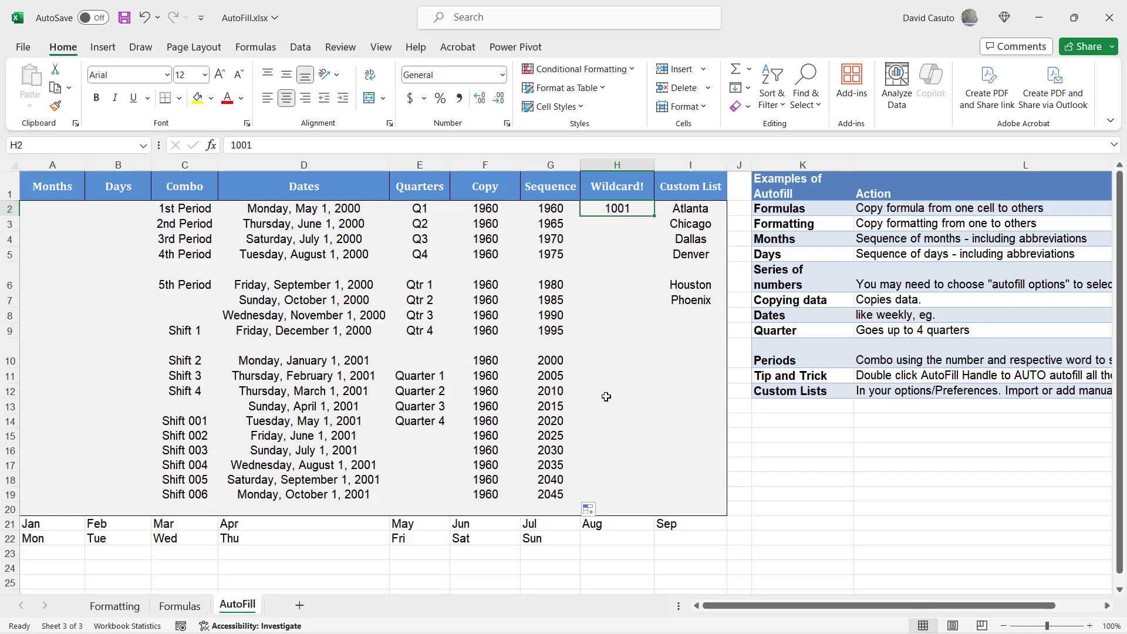
double_click(655, 217)
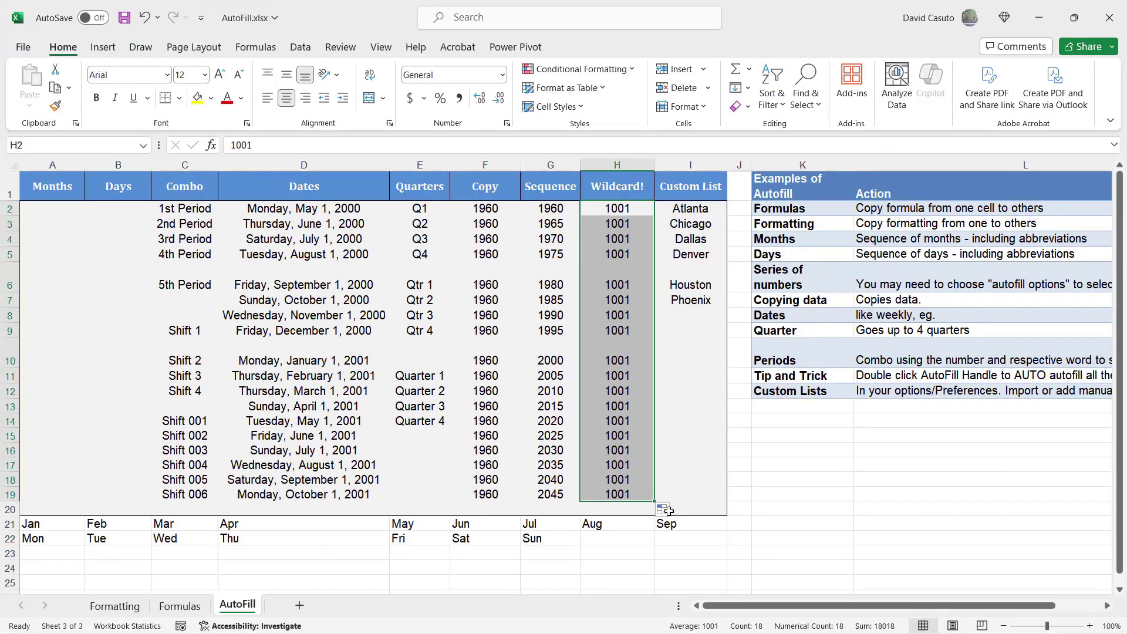
left_click(669, 511)
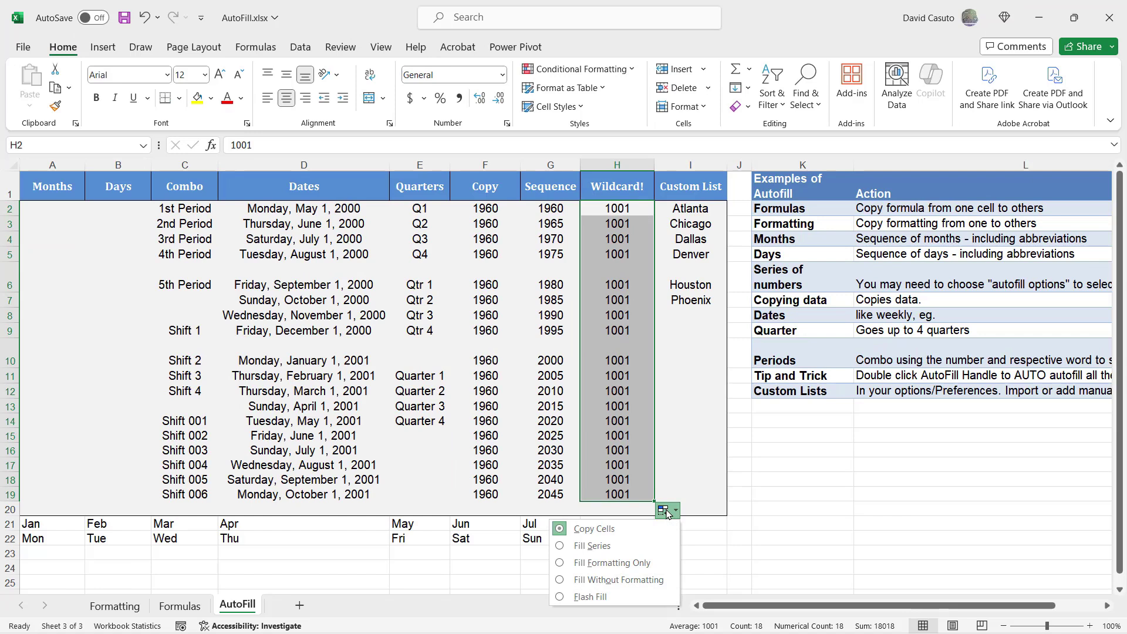
left_click(593, 547)
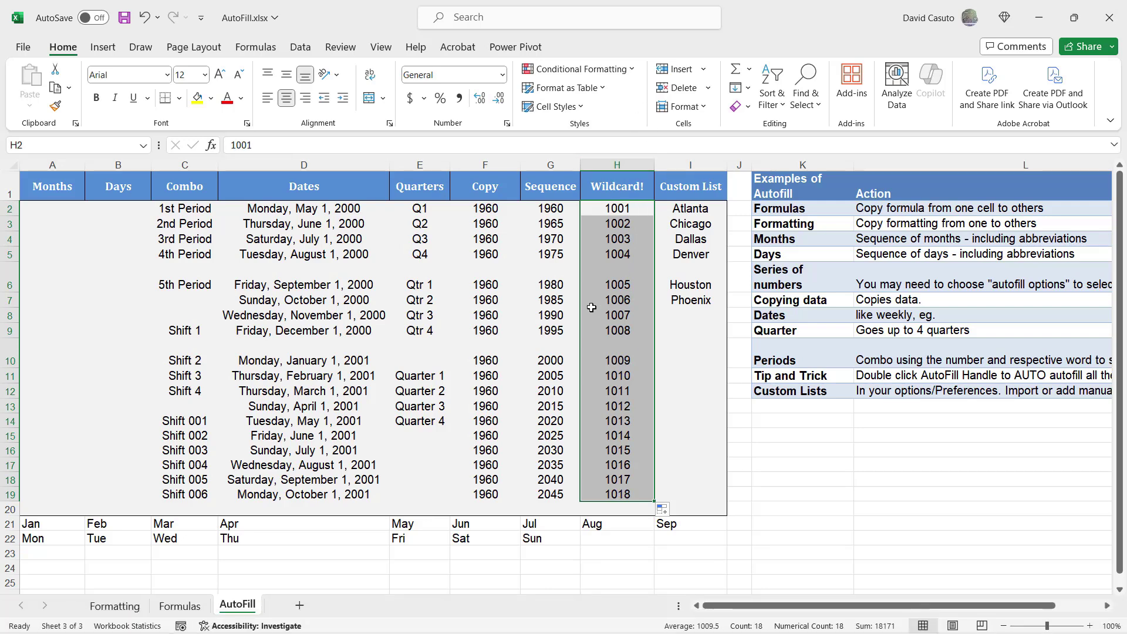
Enter 1 in J2 and fill J2:J12 as a series numbered 1 through 11.
left_click(742, 206)
type("1")
key("Return")
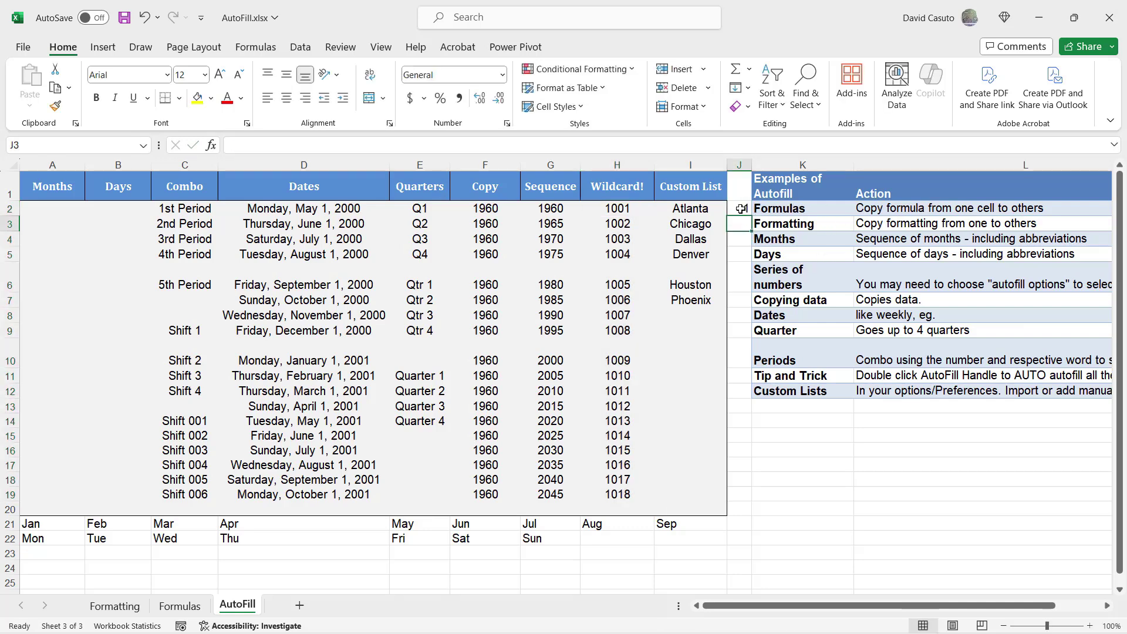
left_click(741, 210)
left_click_drag(751, 216, 754, 394)
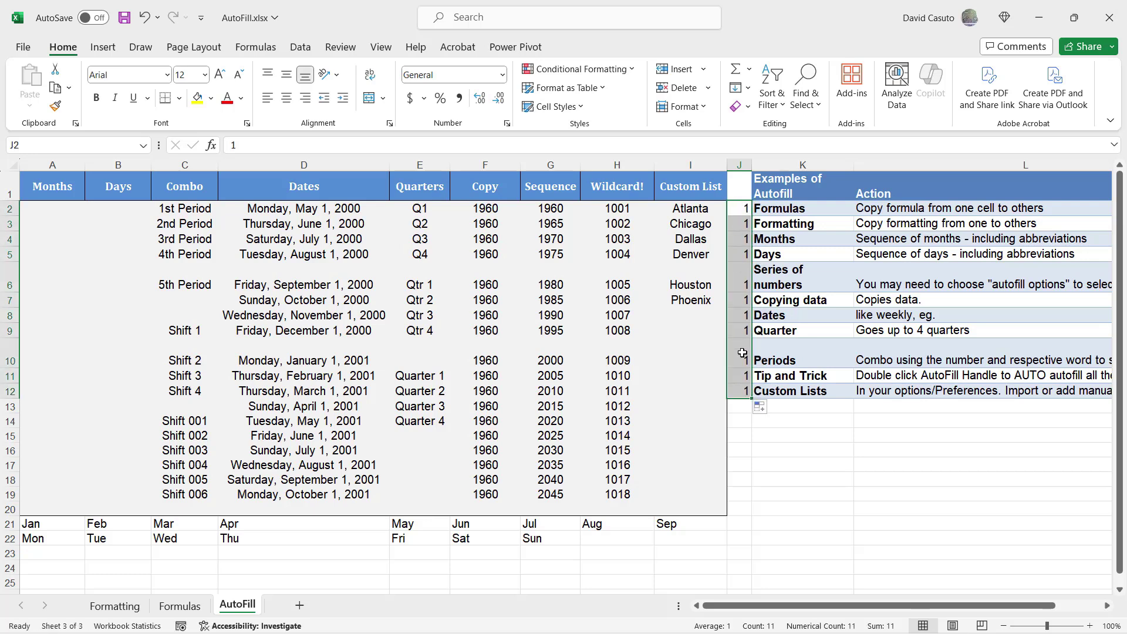
left_click(764, 410)
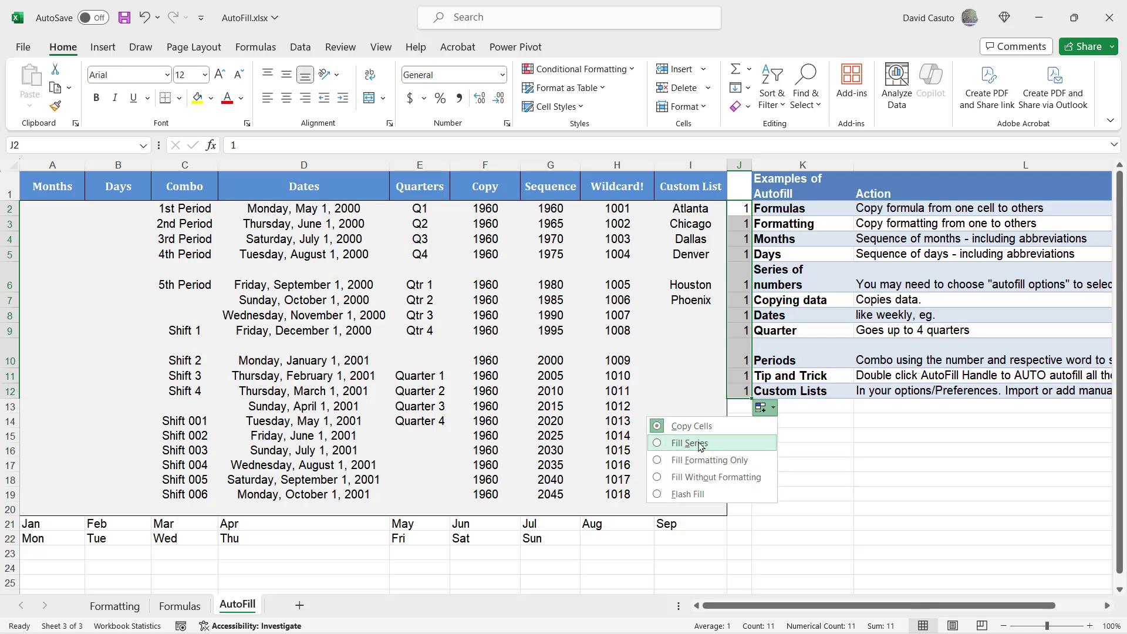
left_click(700, 446)
left_click(769, 453)
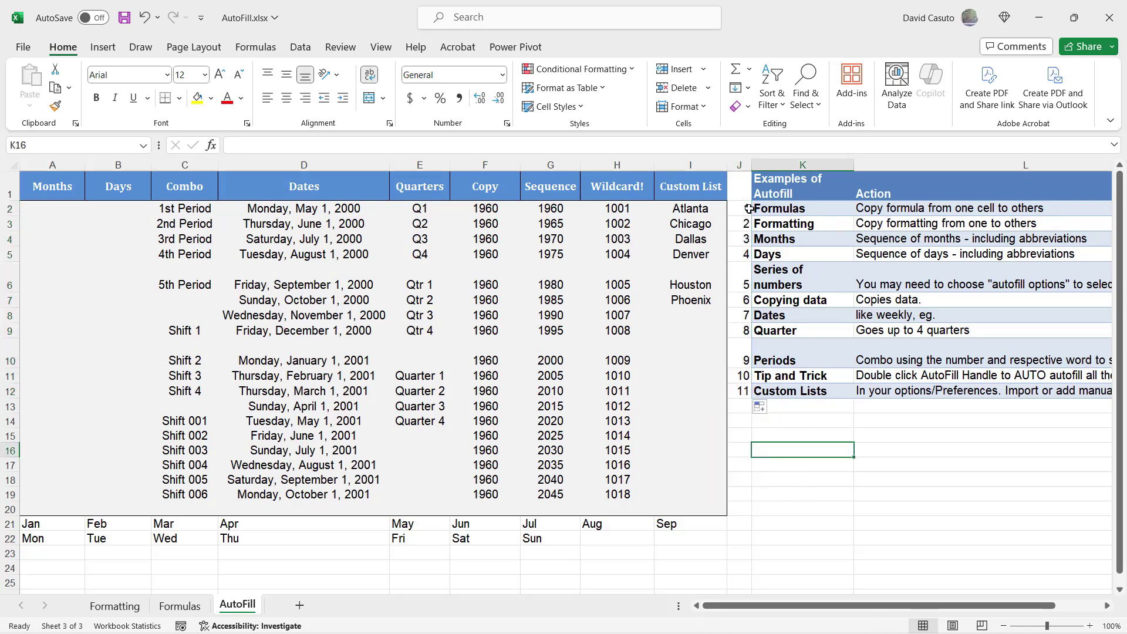